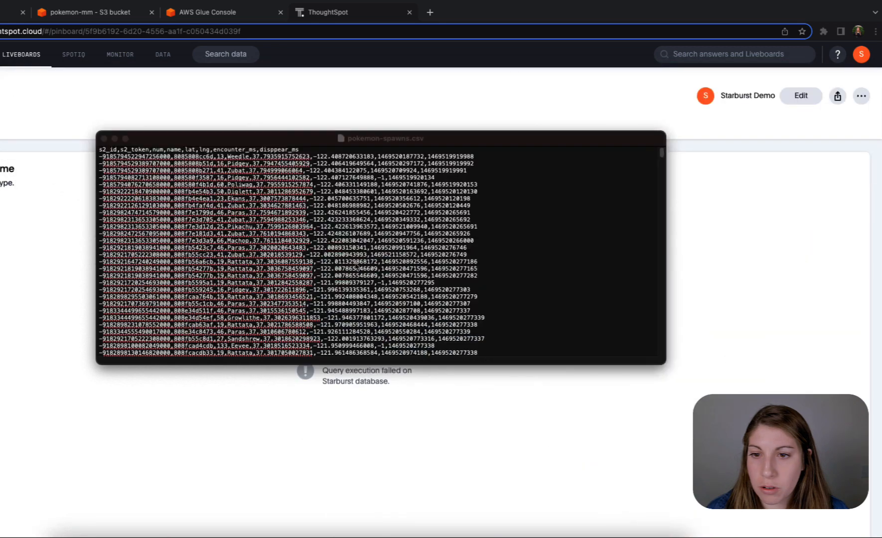
- Look over the raw rows of pokemon-spawns.csv and minimize the file's window
left_click(406, 272)
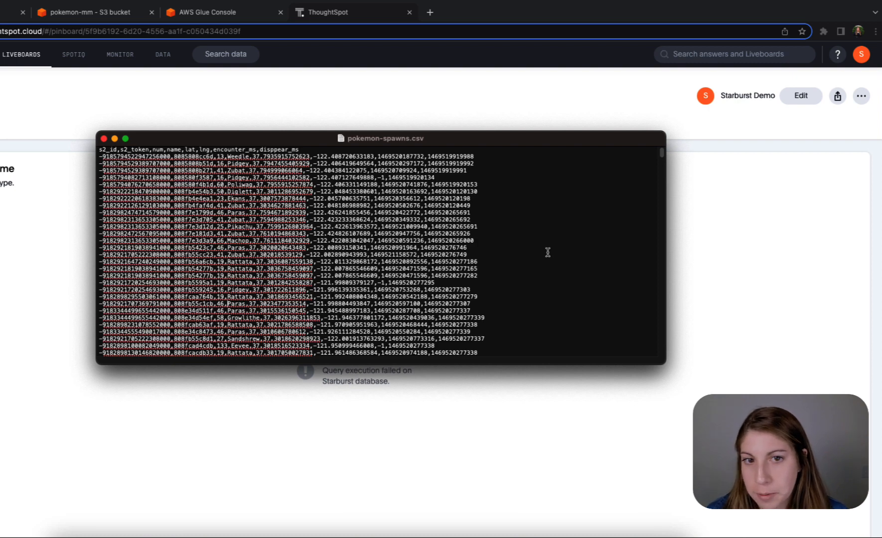
left_click(115, 139)
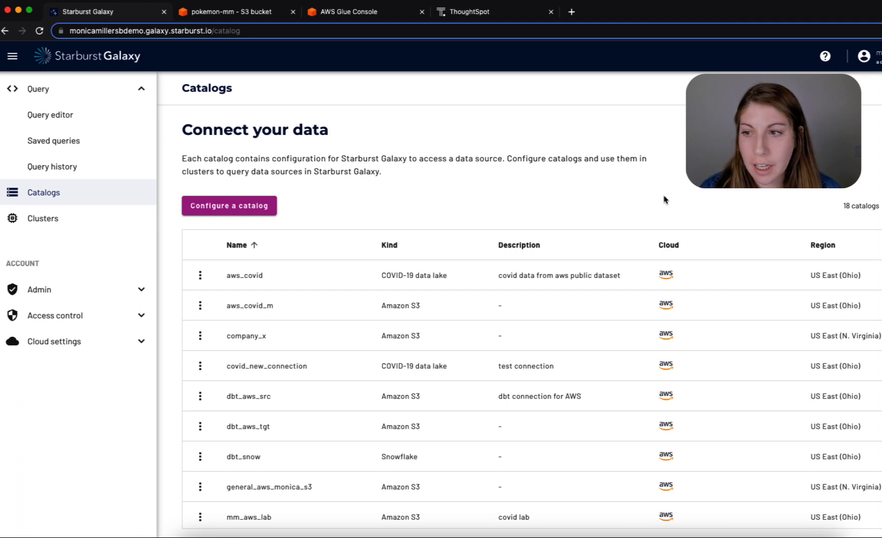
- Start configuring an Amazon S3 catalog named aws_ketchum that authenticates with an AWS access key
left_click(194, 207)
left_click(379, 239)
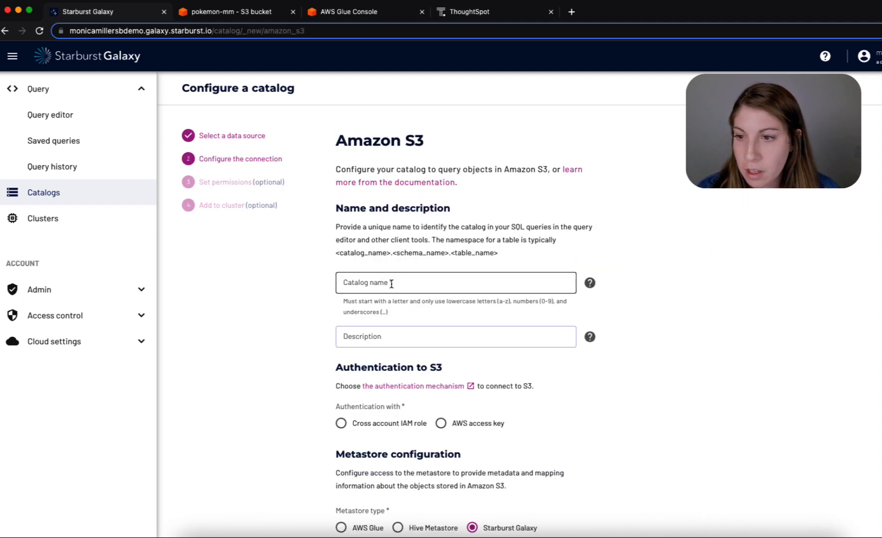
left_click(397, 280)
type("aw")
left_click(404, 331)
left_click(404, 333)
left_click(441, 424)
- Paste the AWS access key and AWS secret key for S3 into the catalog's authentication fields
scroll(614, 393, "down", 3)
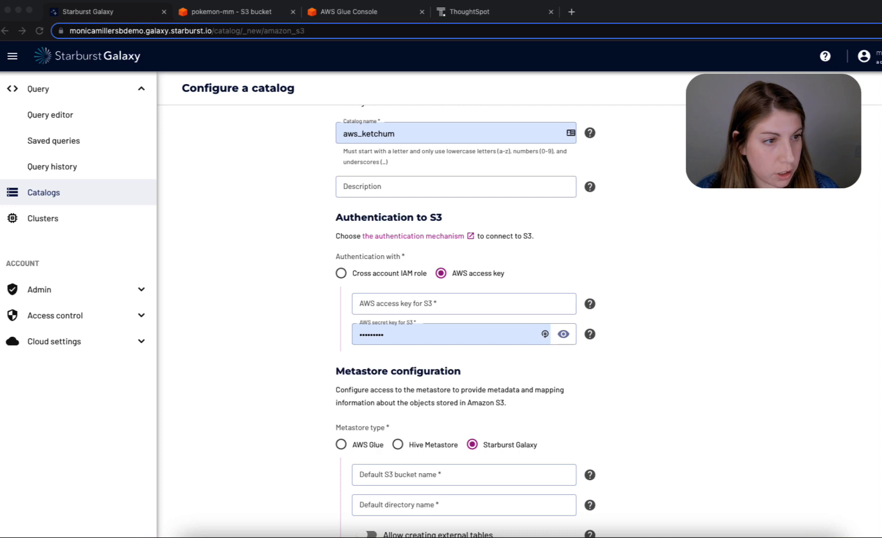
left_click(354, 300)
key("super+v")
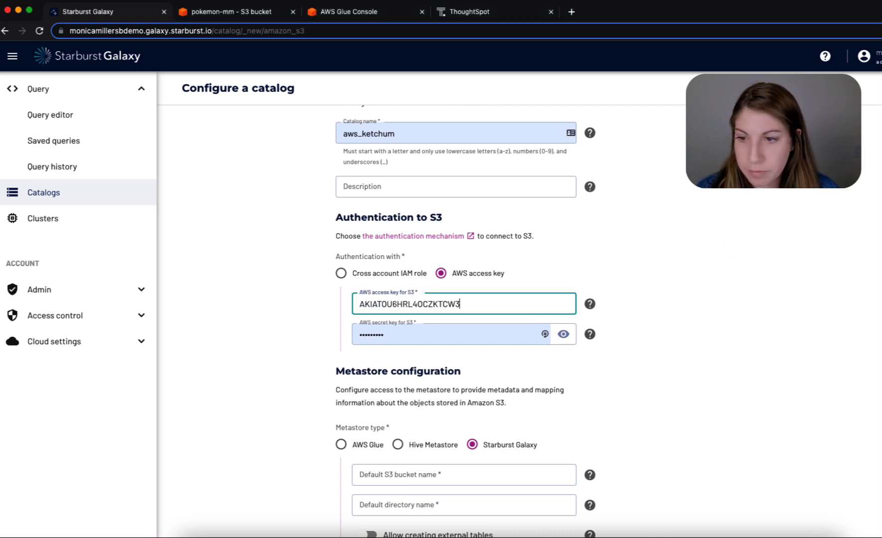
key("super+Tab")
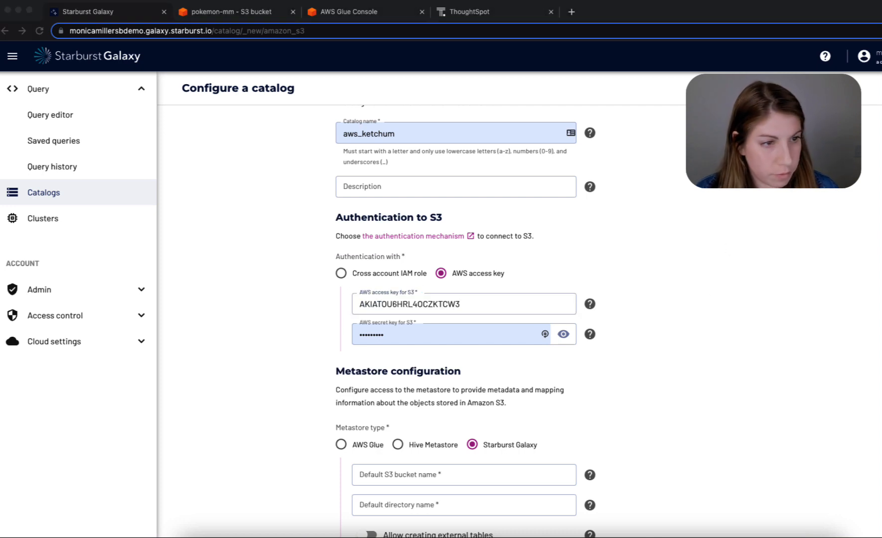
key("super+Tab")
left_click_drag(427, 333, 324, 340)
key("super+v")
- Configure an AWS Glue metastore in US East (N. Virginia) with default bucket pokemon-mm and default directory "default"
scroll(592, 300, "down", 4)
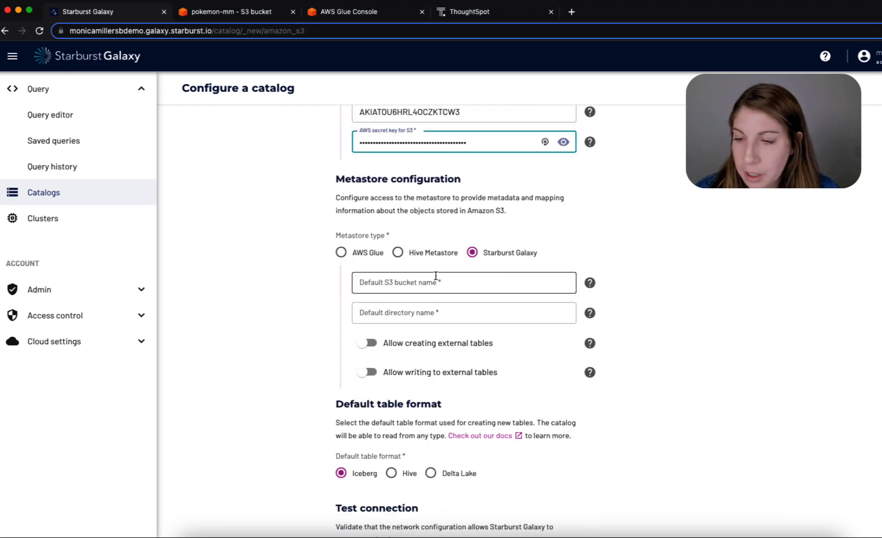
left_click(341, 253)
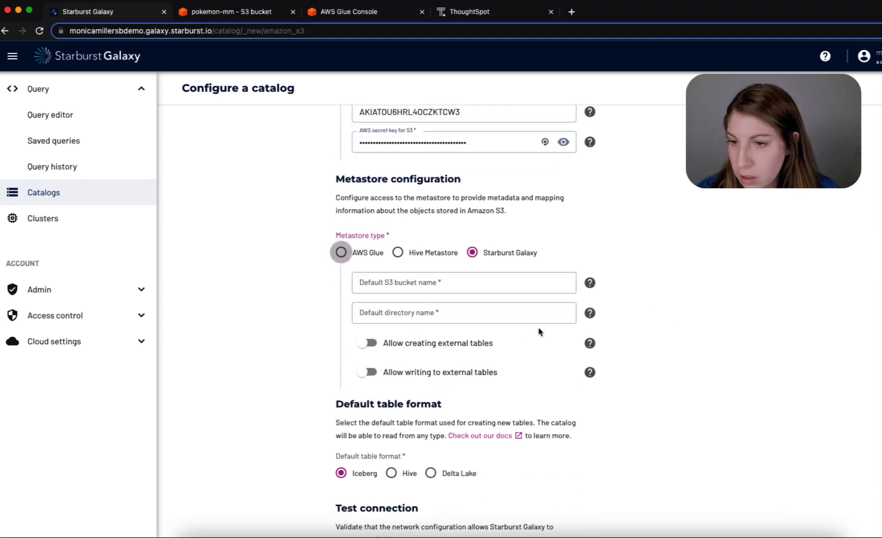
left_click(461, 291)
left_click(424, 455)
left_click(434, 315)
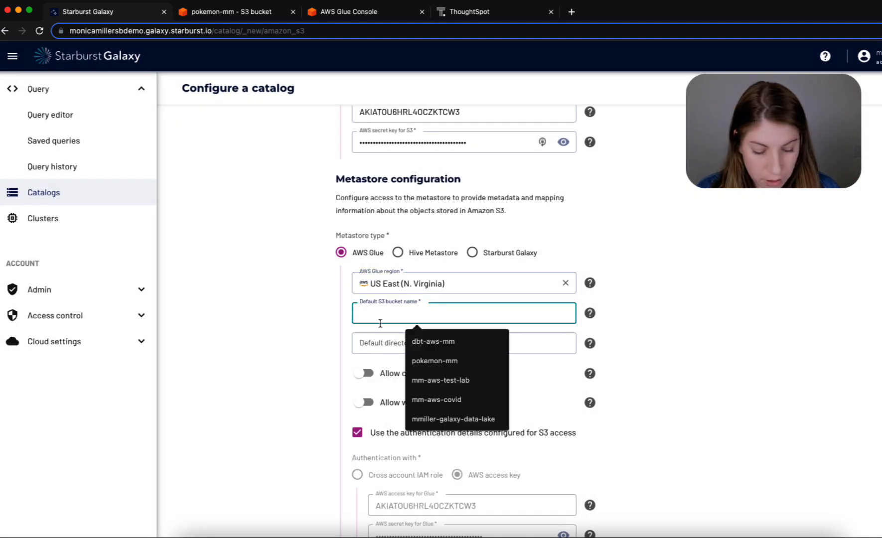
left_click(433, 361)
left_click(430, 336)
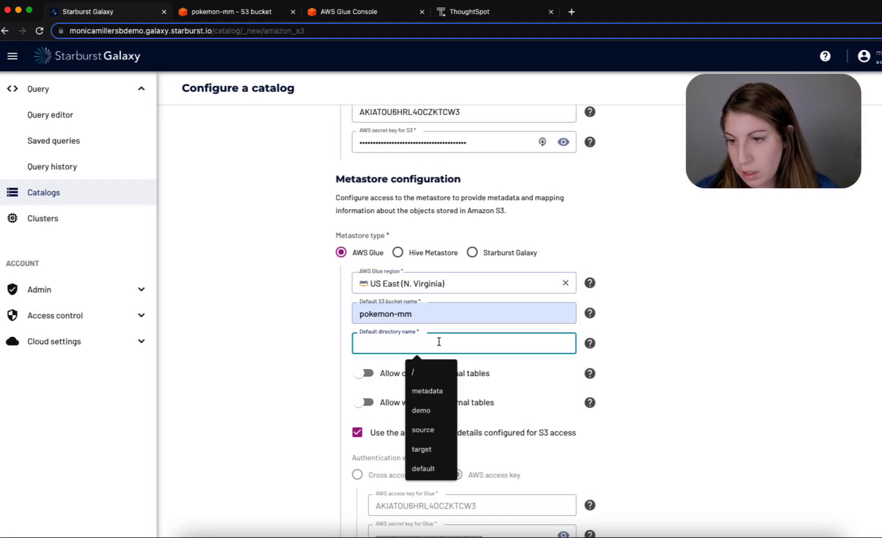
type("defau")
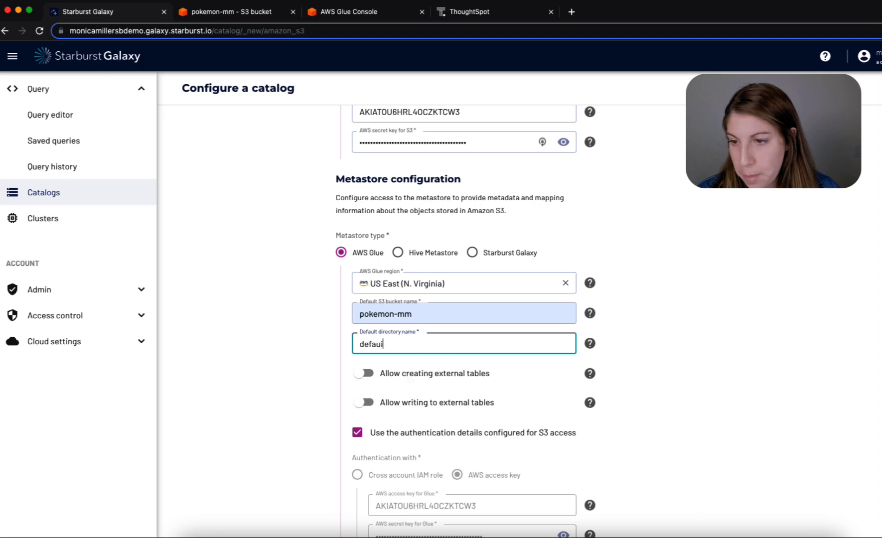
type("lt")
- Allow both creating and writing to external tables in the catalog
scroll(399, 324, "down", 2)
left_click(365, 303)
left_click(367, 332)
- Test the S3 connection and connect the aws_ketchum catalog
scroll(462, 340, "down", 6)
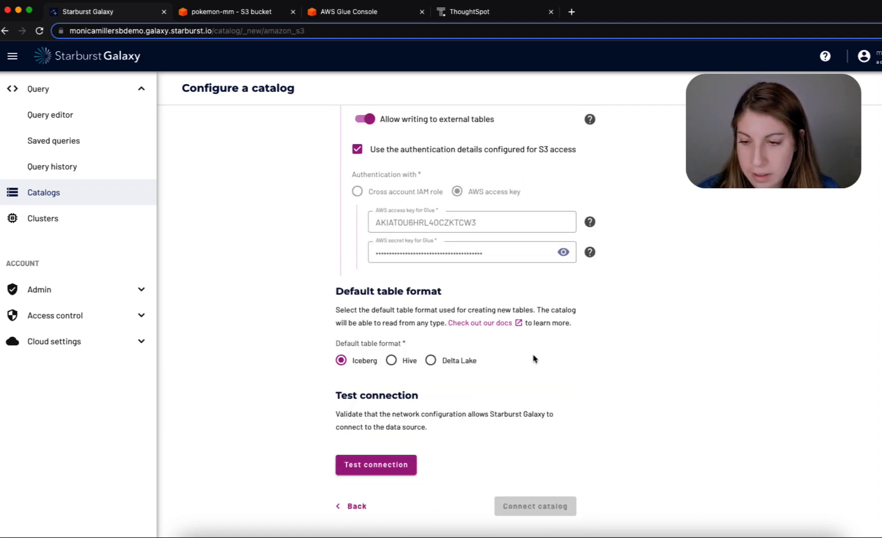
left_click(375, 467)
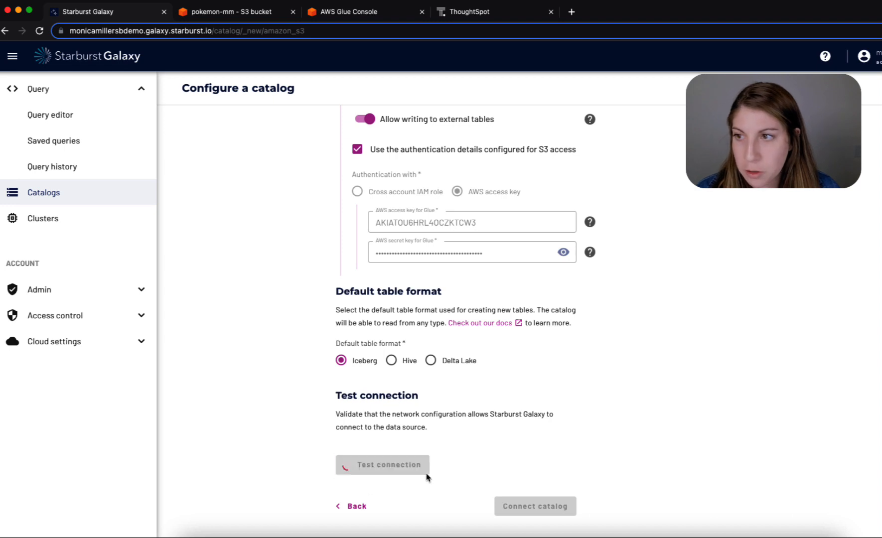
scroll(648, 449, "down", 2)
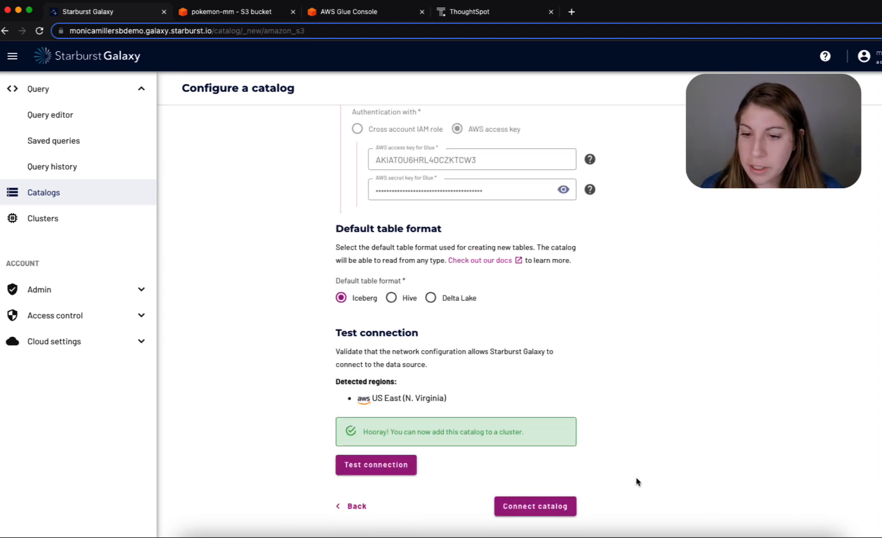
left_click(543, 508)
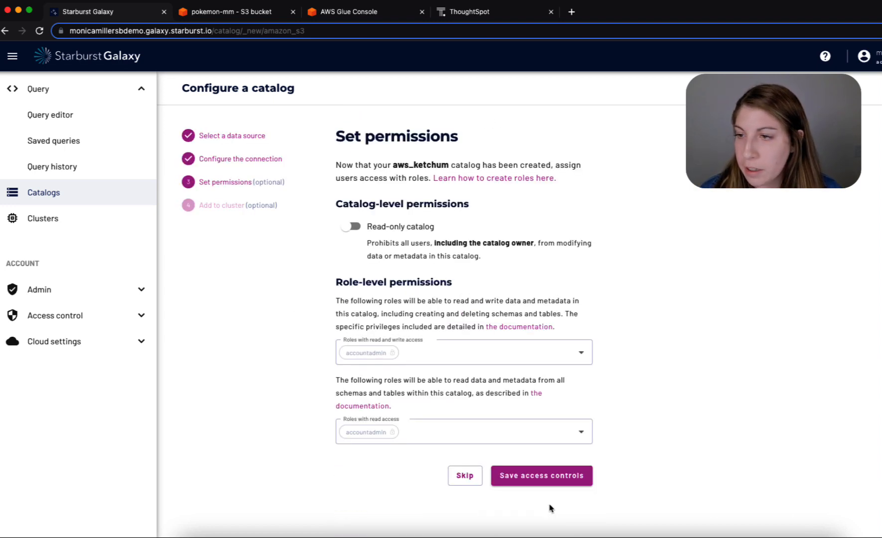
- Start configuring a new MongoDB catalog and name it pokemongo_db
left_click(88, 203)
left_click(265, 209)
left_click(598, 445)
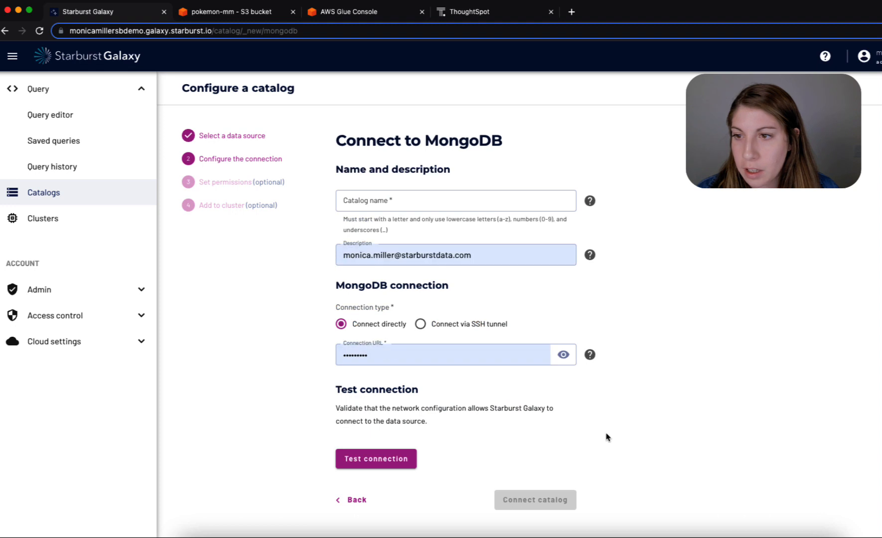
left_click(432, 204)
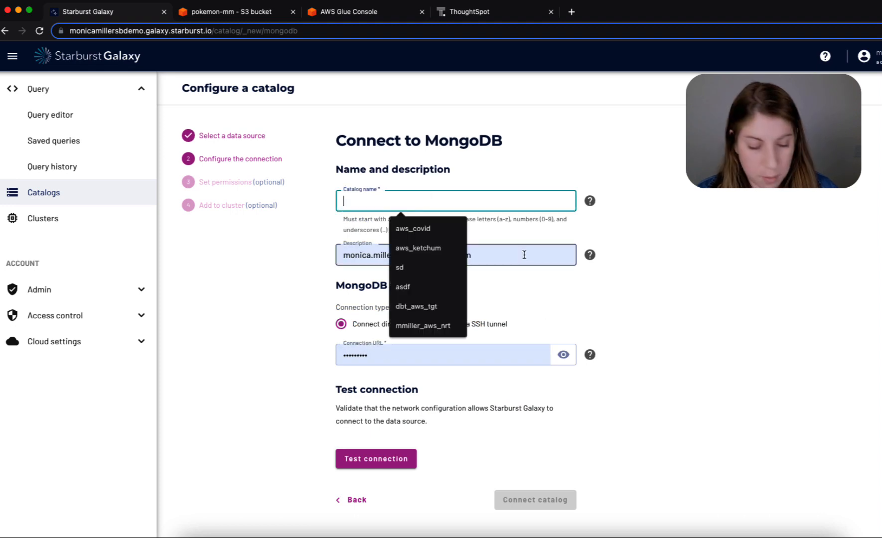
left_click(385, 201)
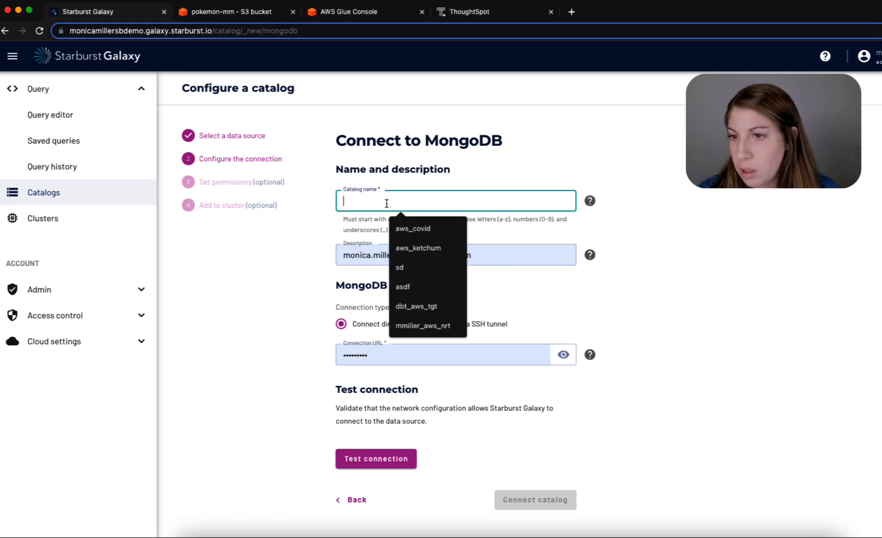
type("po")
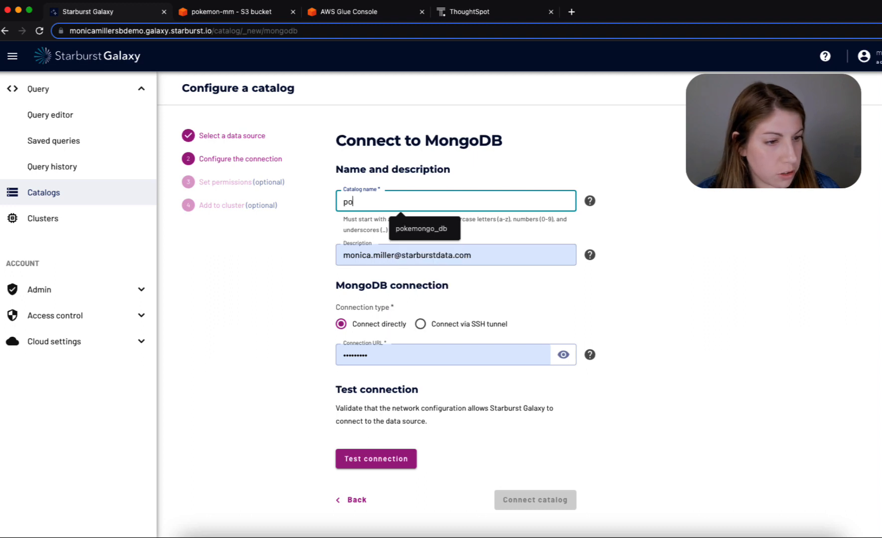
left_click(404, 227)
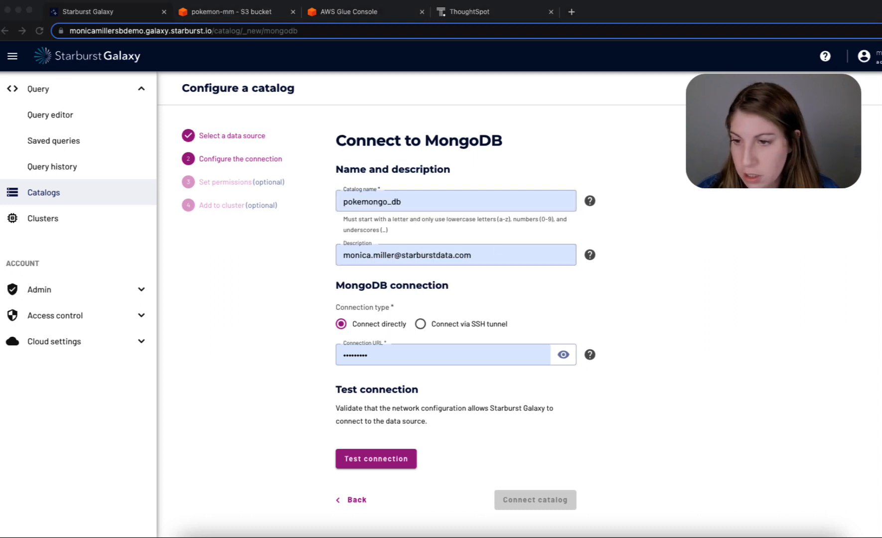
- Replace the autofilled MongoDB connection URL with the copied connection URL
left_click(430, 356)
key("super+a")
key("super+v")
- Clear the autofilled description of the MongoDB catalog and test its connection
left_click(536, 254)
key("super+a")
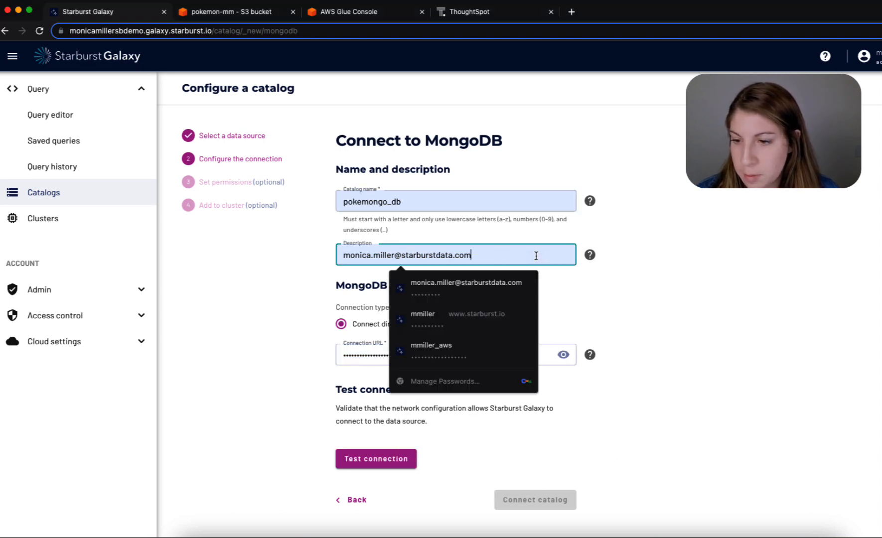
key("BackSpace")
left_click(291, 263)
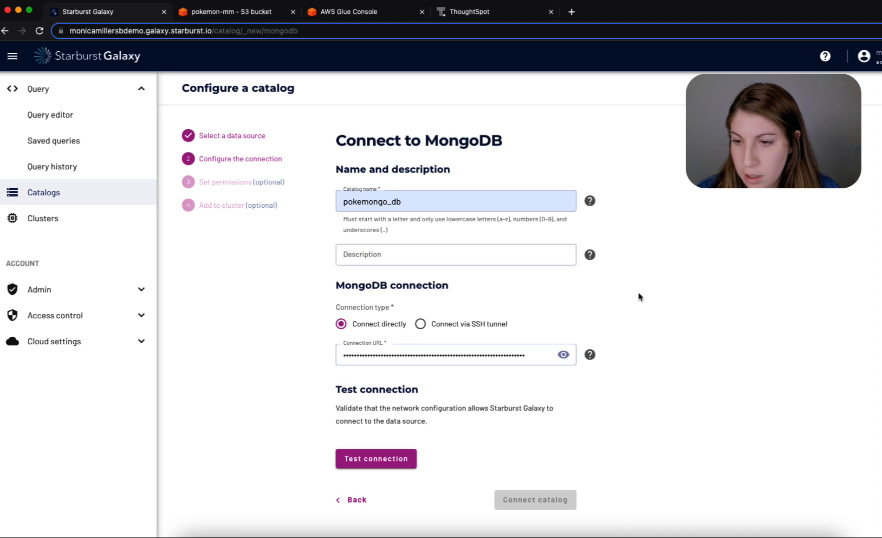
left_click(389, 465)
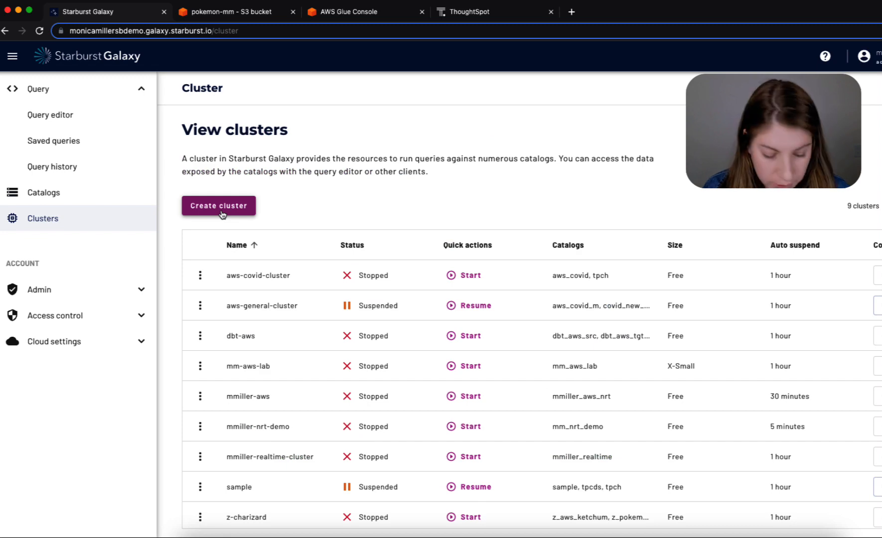
- Start a new cluster named charizard and assign the pokemongo_db and aws_ketchum catalogs to it
left_click(222, 214)
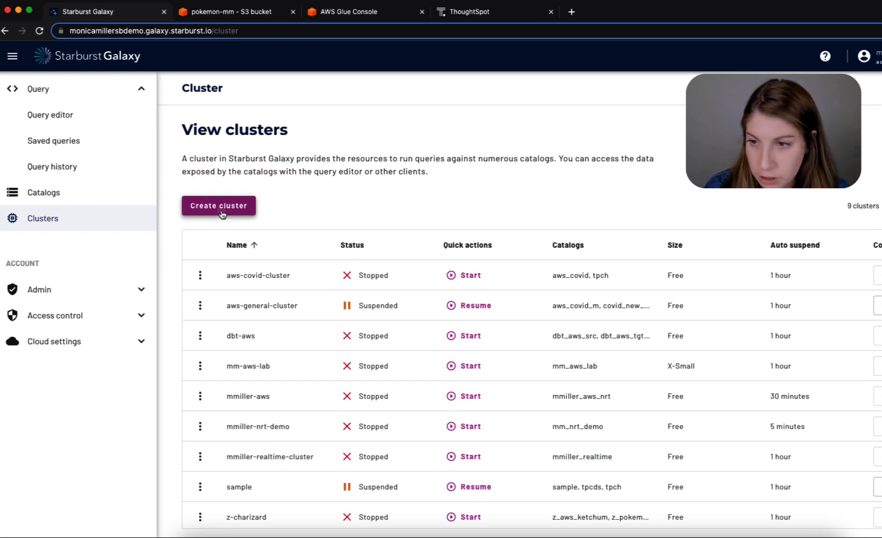
type("c")
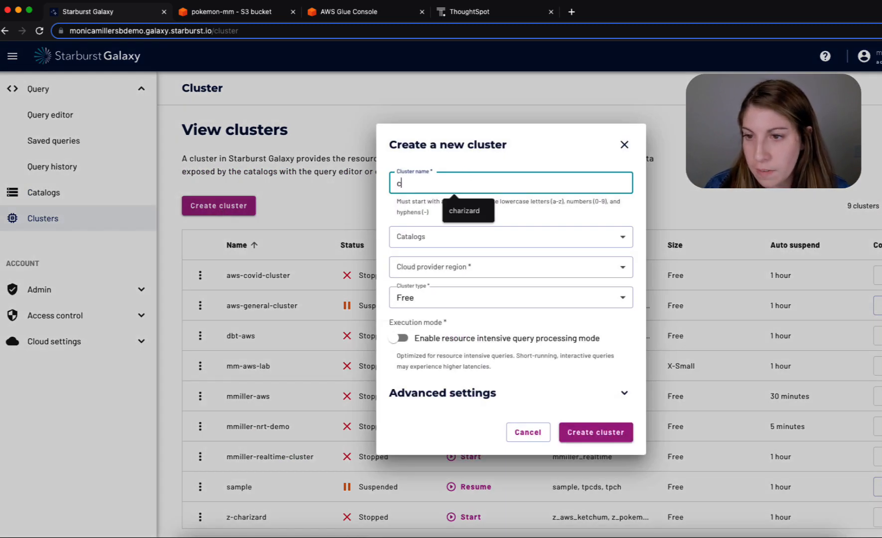
left_click(476, 211)
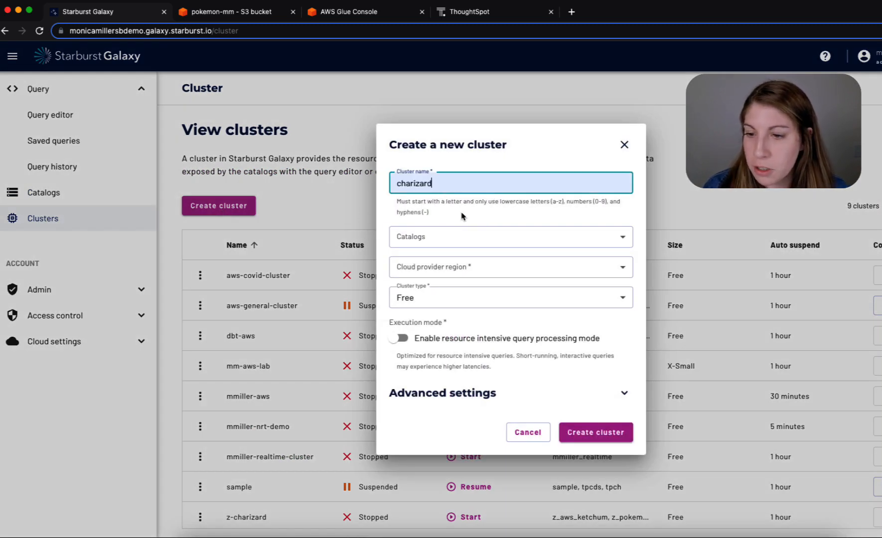
left_click(444, 237)
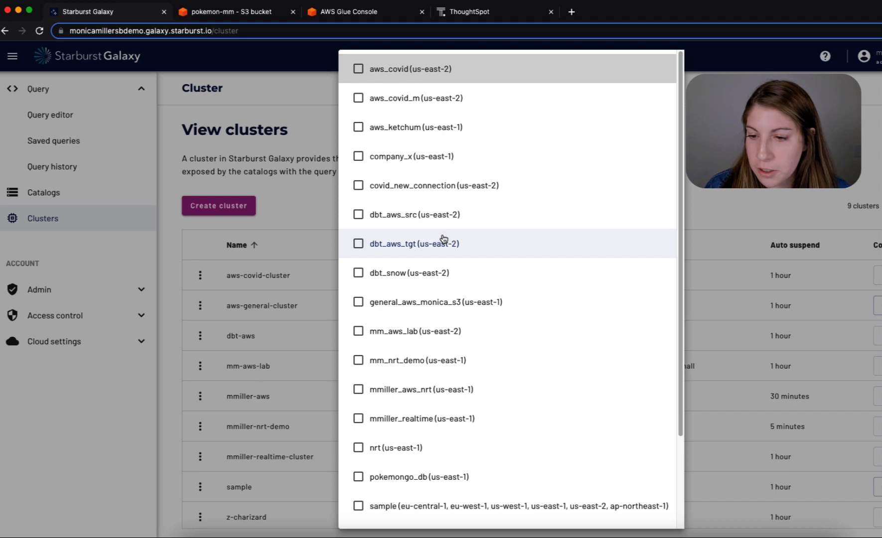
left_click(359, 477)
left_click(359, 126)
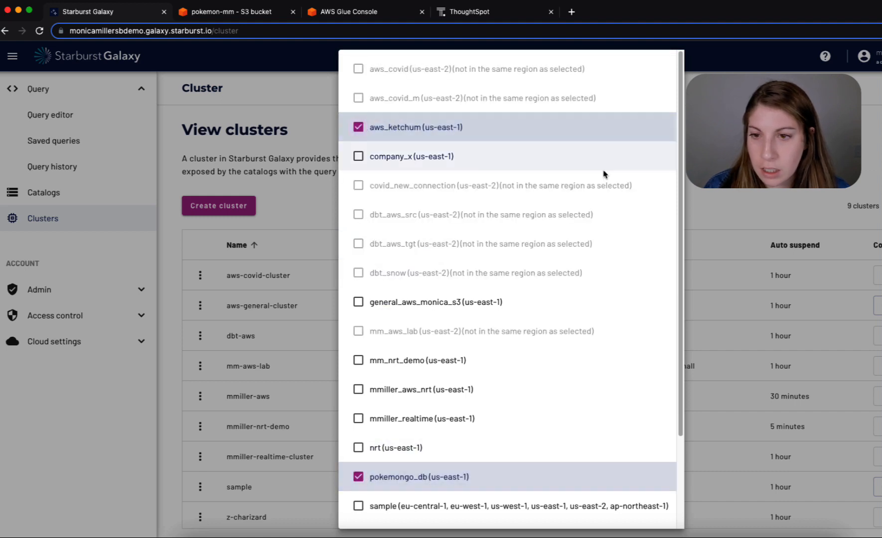
left_click(673, 167)
left_click(634, 164)
key("Escape")
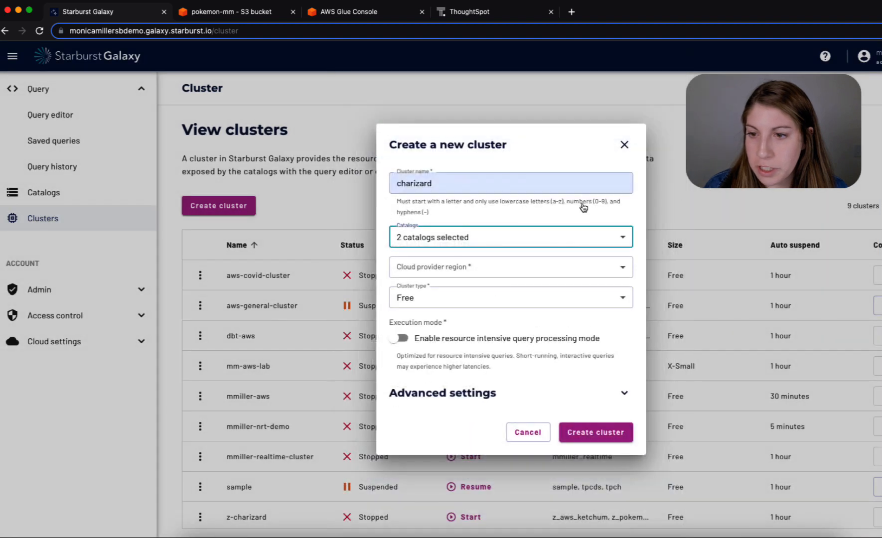
- Set the cluster's cloud provider region to US East (N. Virginia) and create the cluster
left_click(424, 277)
left_click(451, 217)
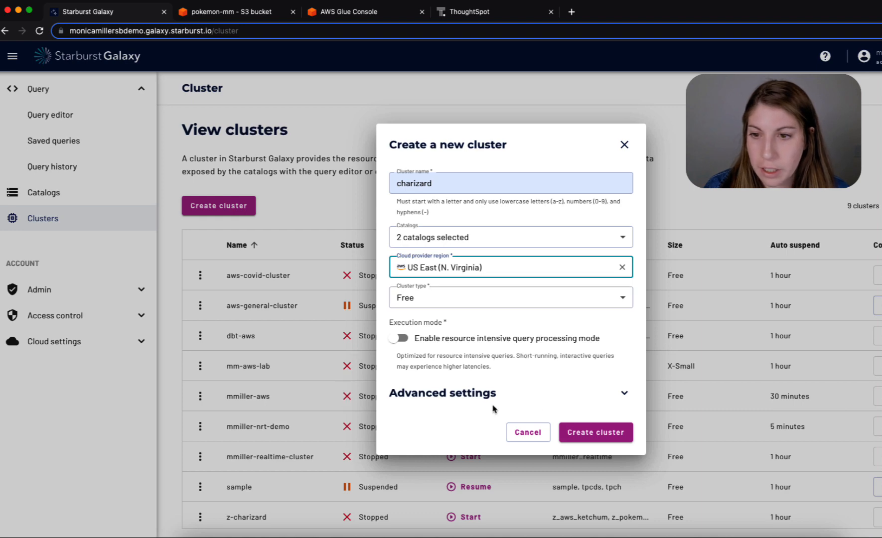
left_click(601, 433)
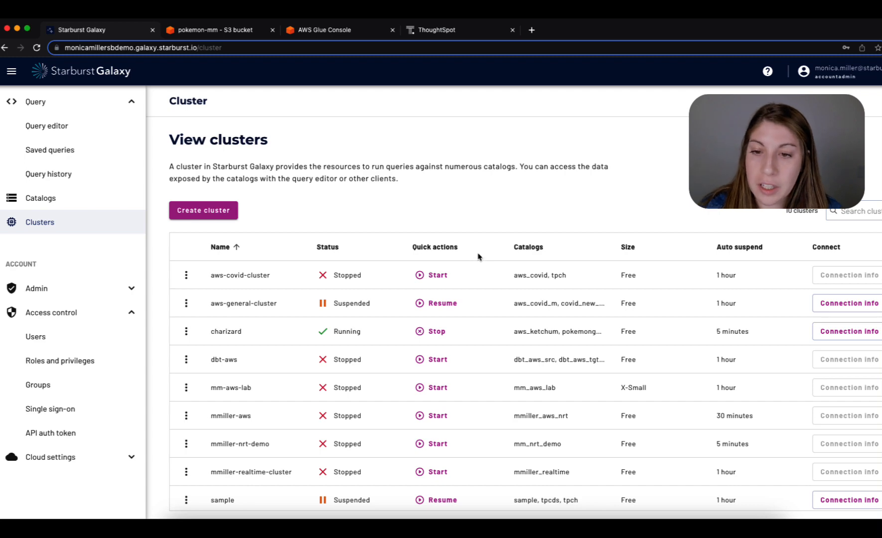
- Open the query editor and examine the CREATE SCHEMA hive_pokemon statement in the Pokemon demo query
left_click(120, 130)
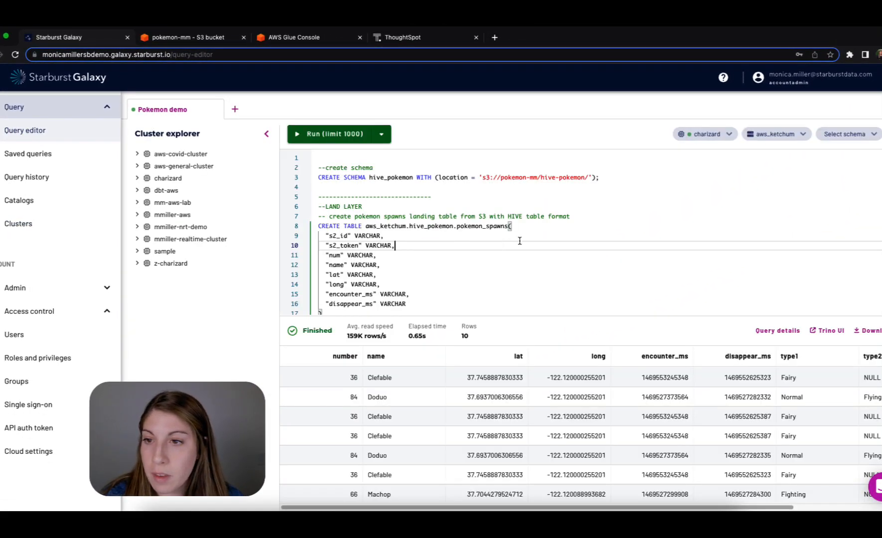
left_click(685, 206)
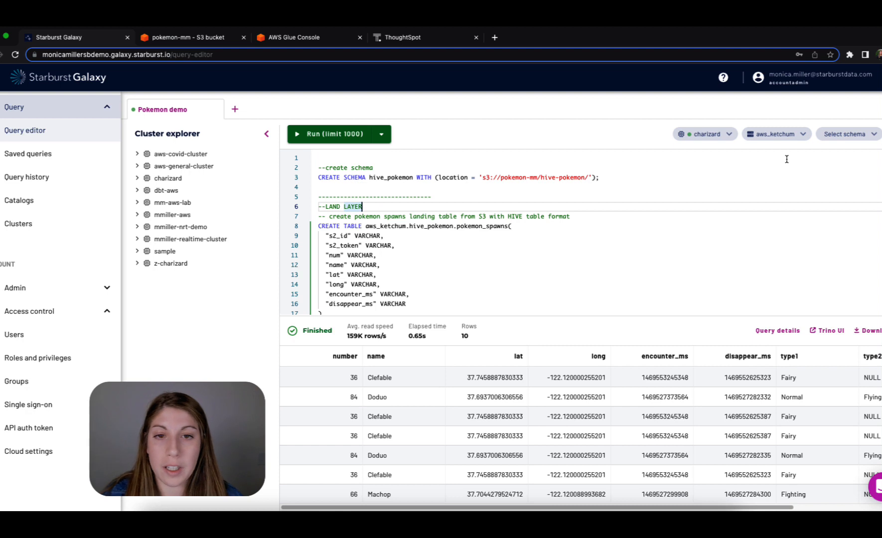
left_click_drag(614, 181, 309, 176)
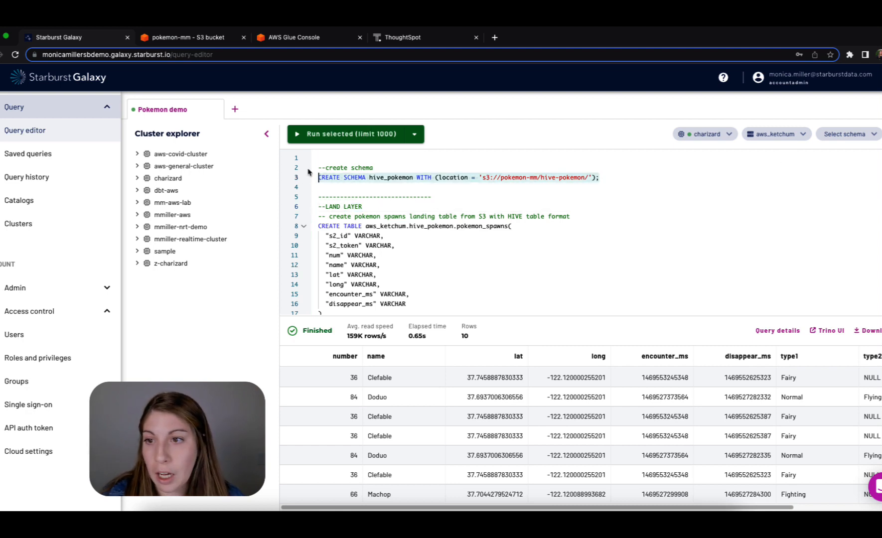
left_click(643, 182)
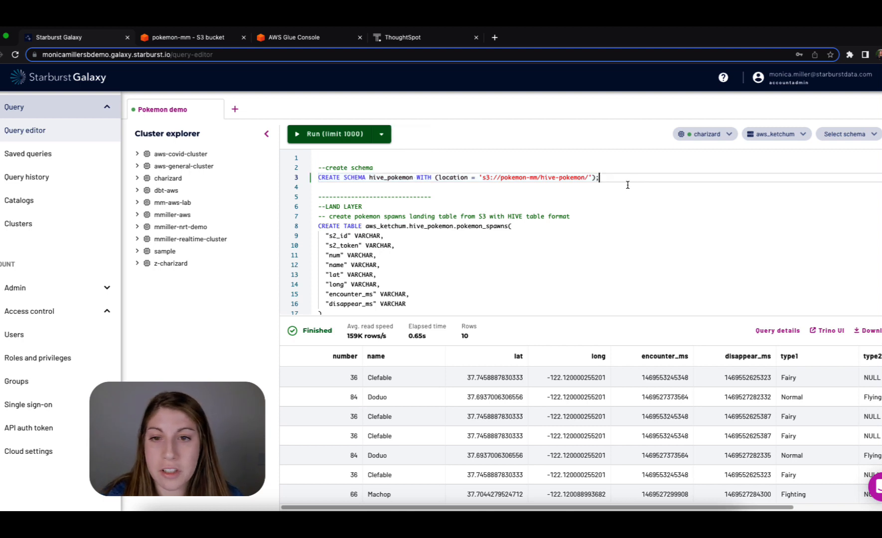
- Run the CREATE SCHEMA statement for hive_pokemon with the location s3://pokemon-mm/hive-pokemon/
double_click(387, 177)
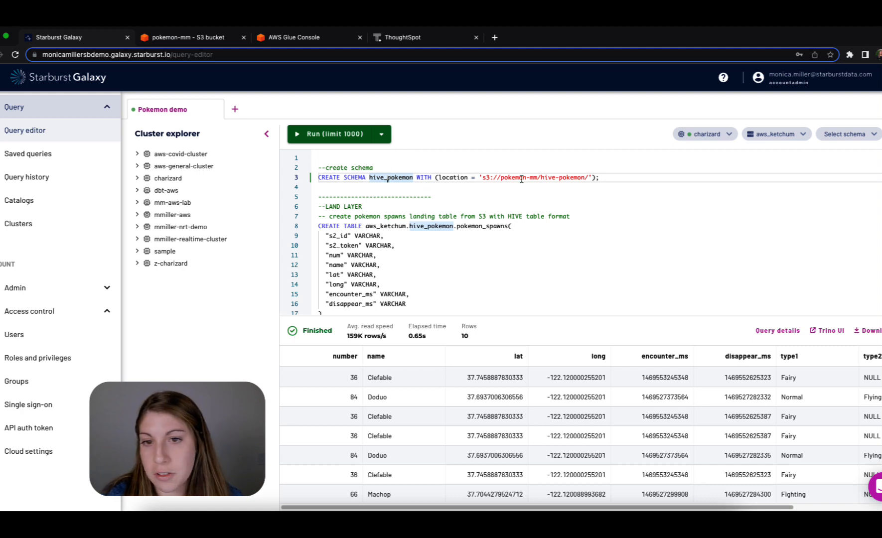
left_click(609, 177)
left_click(339, 134)
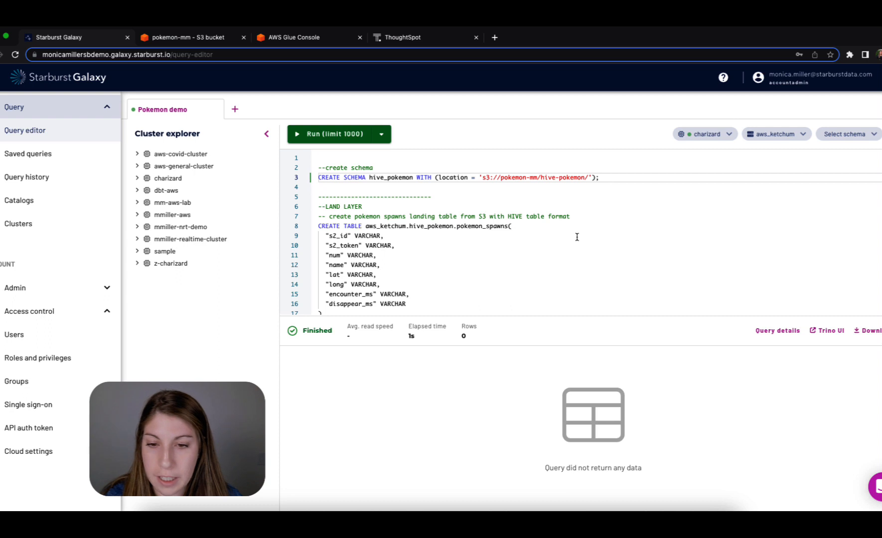
- Run the land-layer statement creating the hive_pokemon.pokemon_spawns table in HIVE type from the raw CSV data in S3
scroll(455, 244, "down", 1)
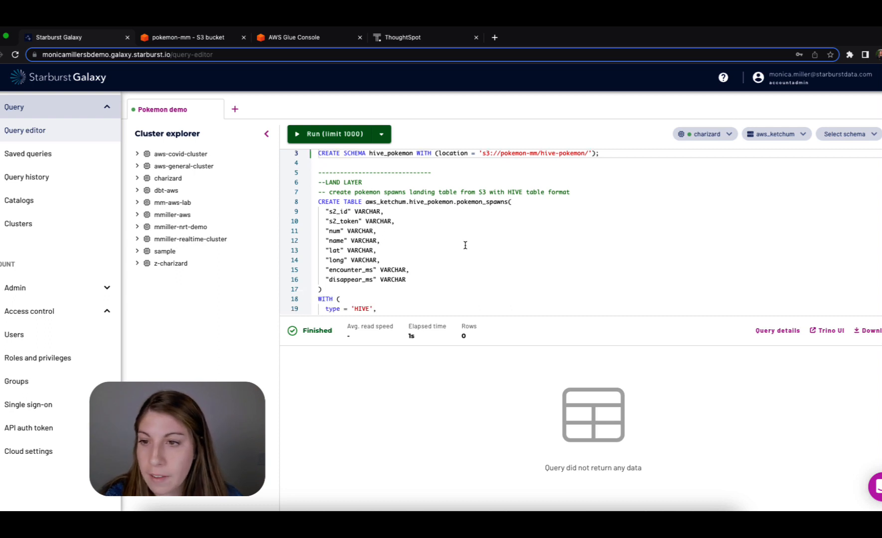
scroll(386, 226, "down", 2)
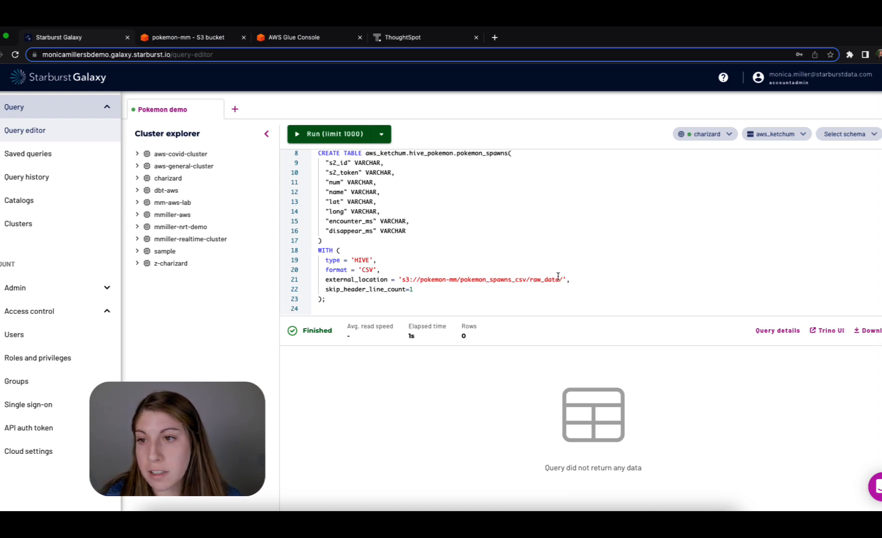
left_click(358, 155)
left_click(362, 135)
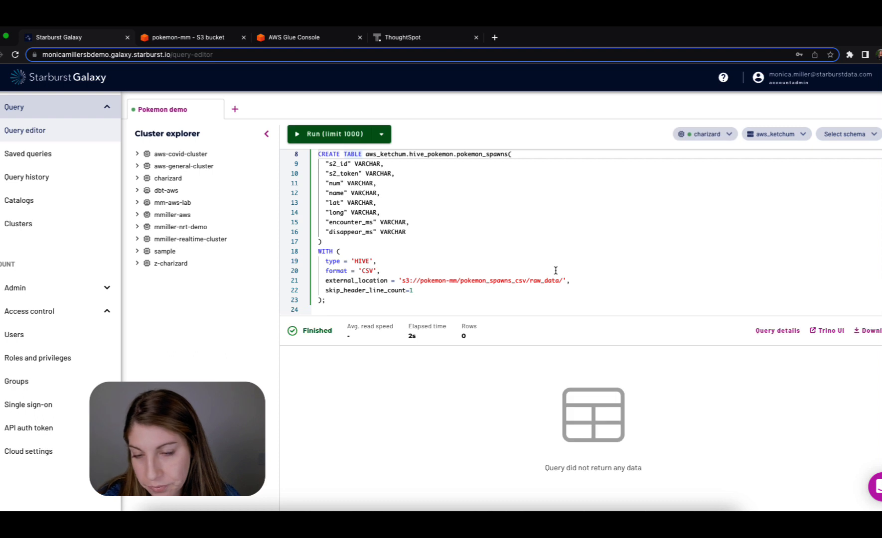
- Query the first 10 rows of the landing table aws_ketchum.hive_pokemon.pokemon_spawns
scroll(556, 270, "down", 2)
left_click(509, 280)
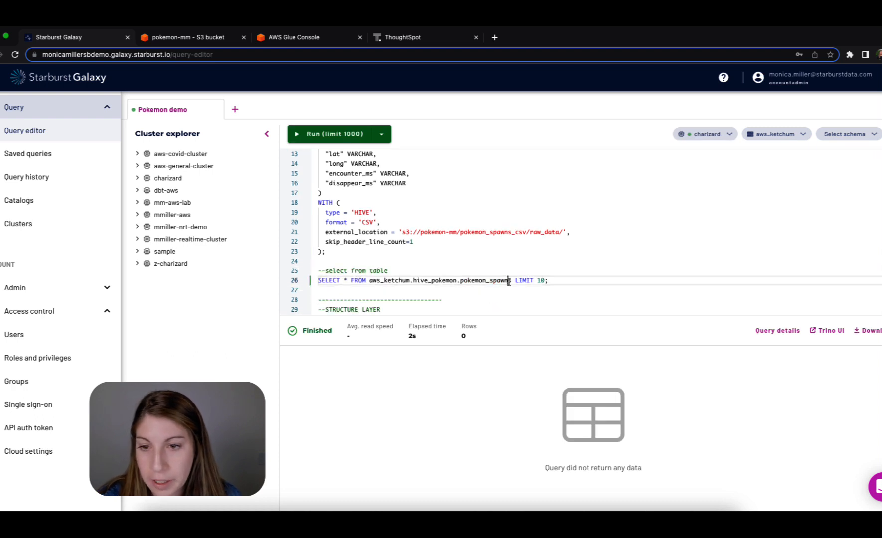
left_click(352, 135)
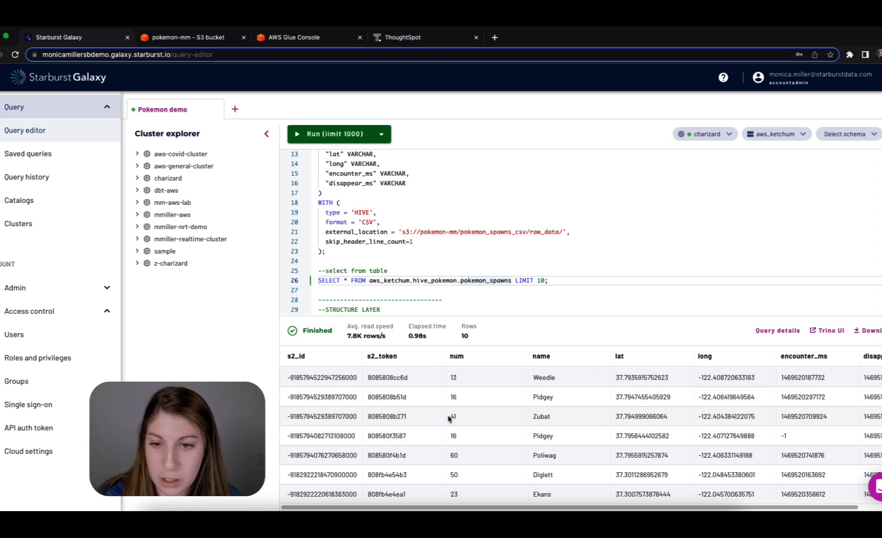
- Run the structure-layer CREATE SCHEMA statement for iceberg_pokemon with the location s3://pokemon-mm/iceberg-pokemon/
scroll(573, 233, "down", 3)
scroll(573, 232, "down", 2)
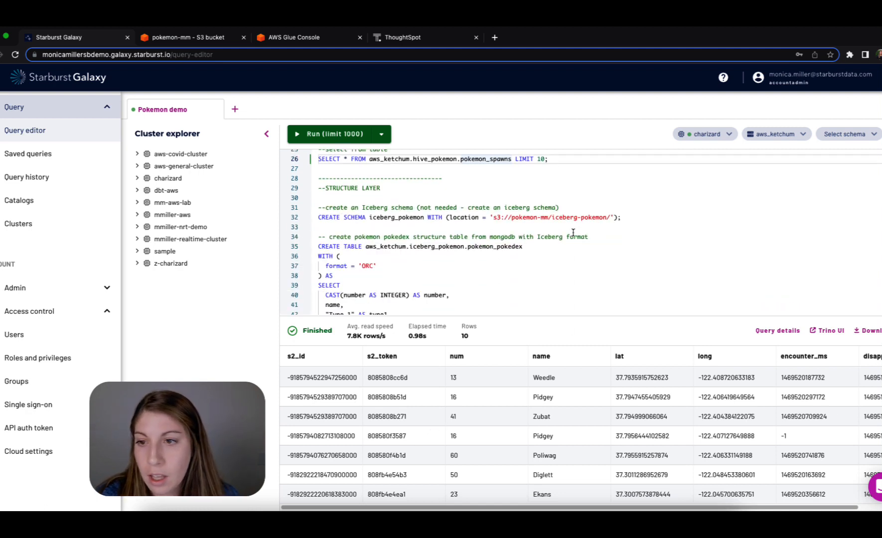
scroll(573, 233, "down", 1)
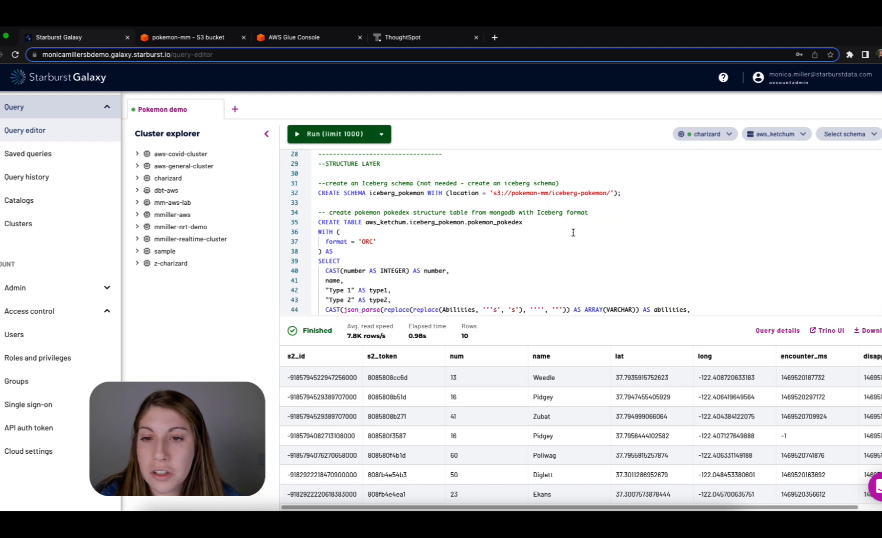
left_click(356, 192)
left_click(349, 136)
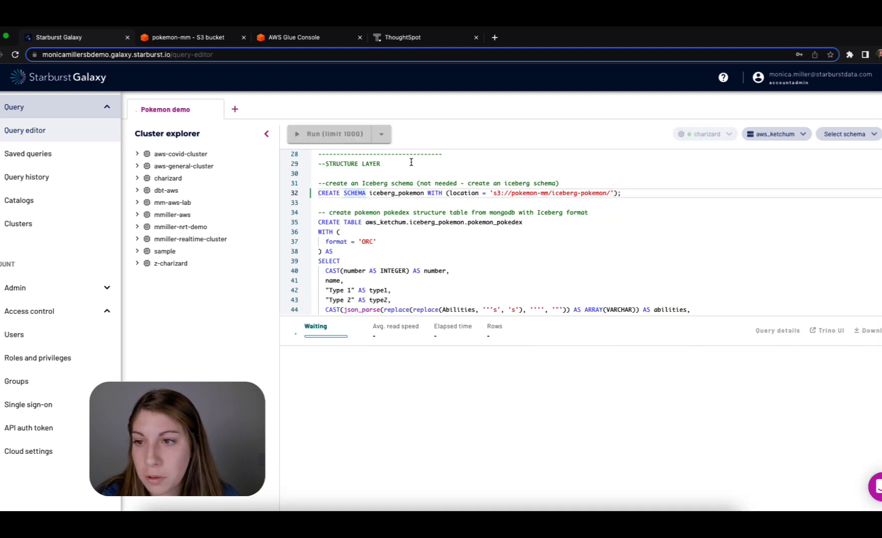
- Review and run the CREATE TABLE statement building iceberg_pokemon.pokemon_pokedex in ORC format from the MongoDB table pokemongo_db.pokemongo.pokedex
left_click(682, 266)
scroll(682, 267, "down", 1)
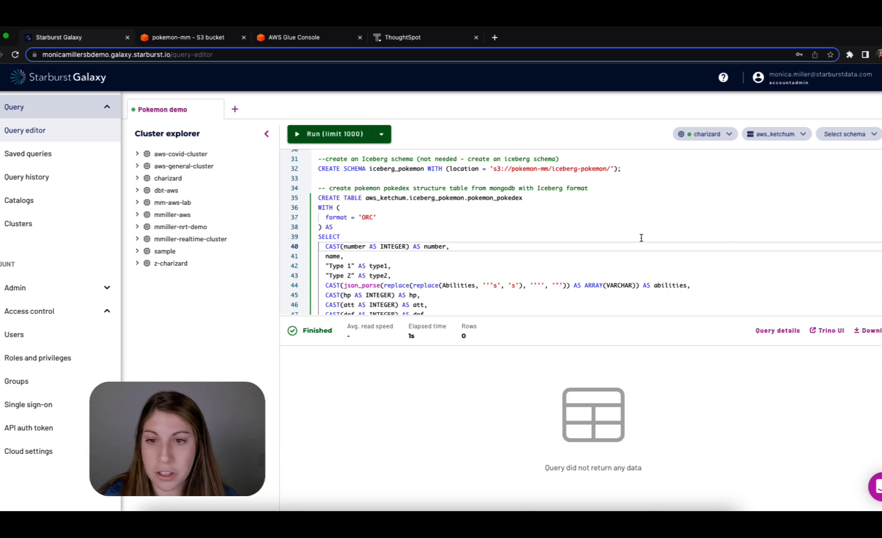
scroll(614, 233, "down", 1)
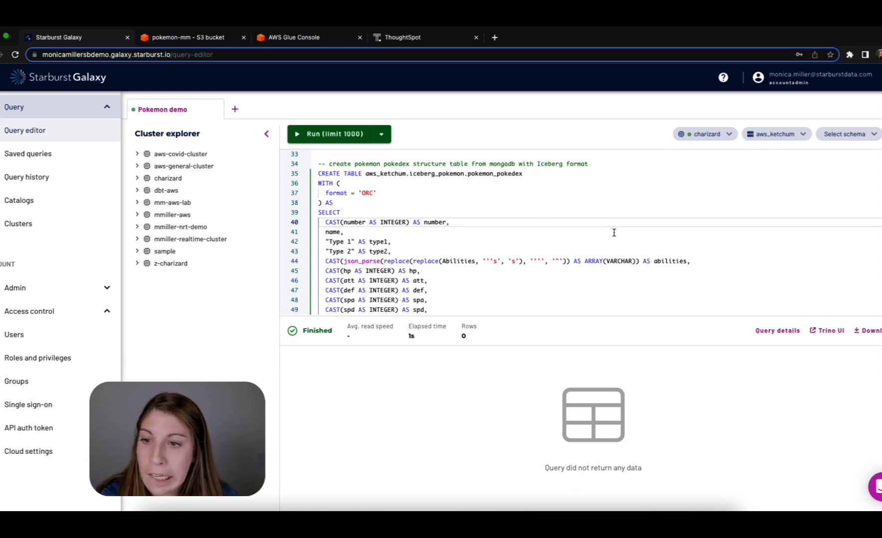
scroll(614, 232, "down", 1)
scroll(614, 233, "up", 1)
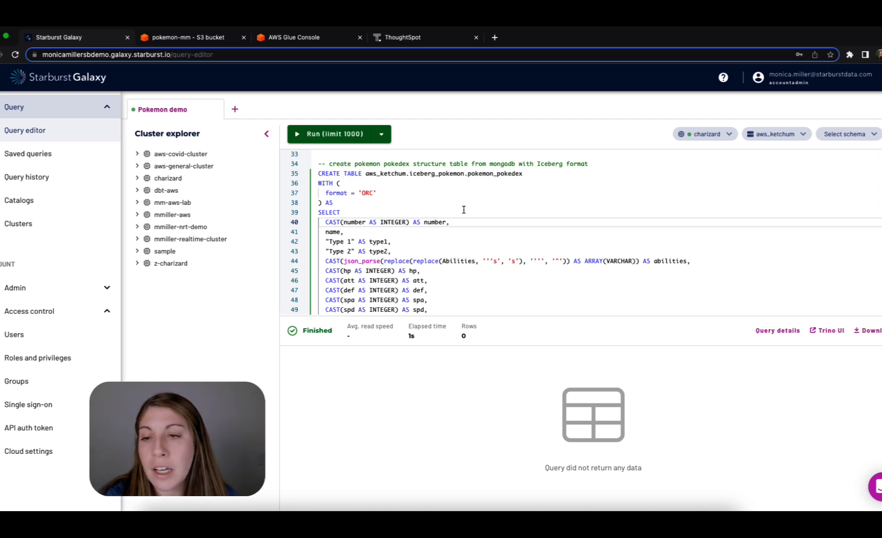
scroll(456, 245, "down", 4)
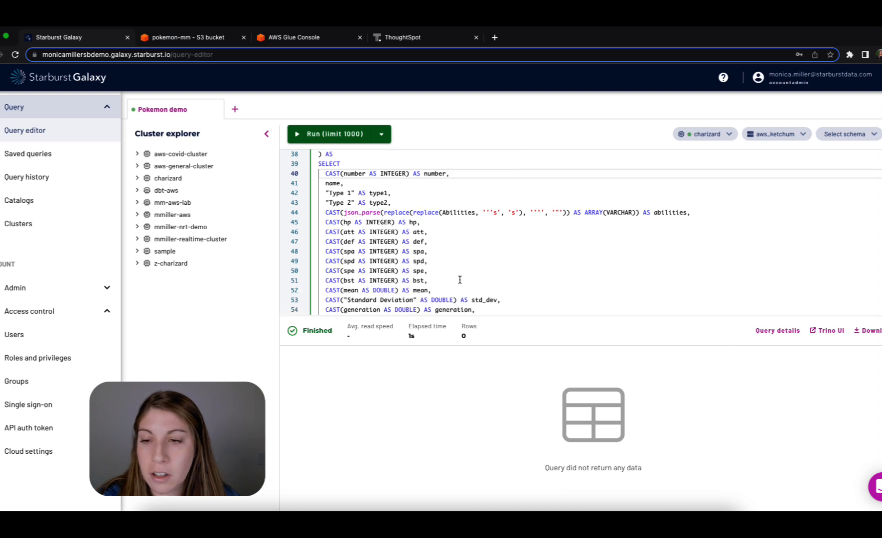
scroll(482, 268, "down", 10)
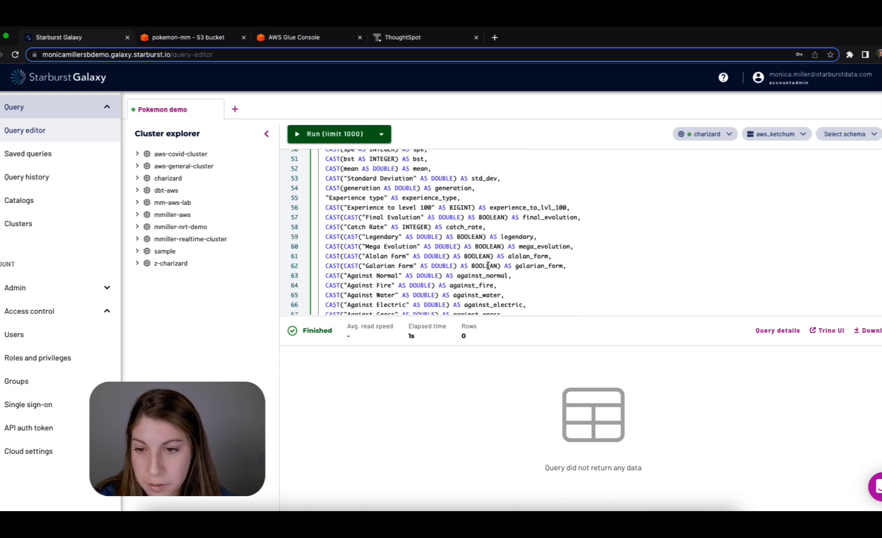
scroll(487, 267, "down", 2)
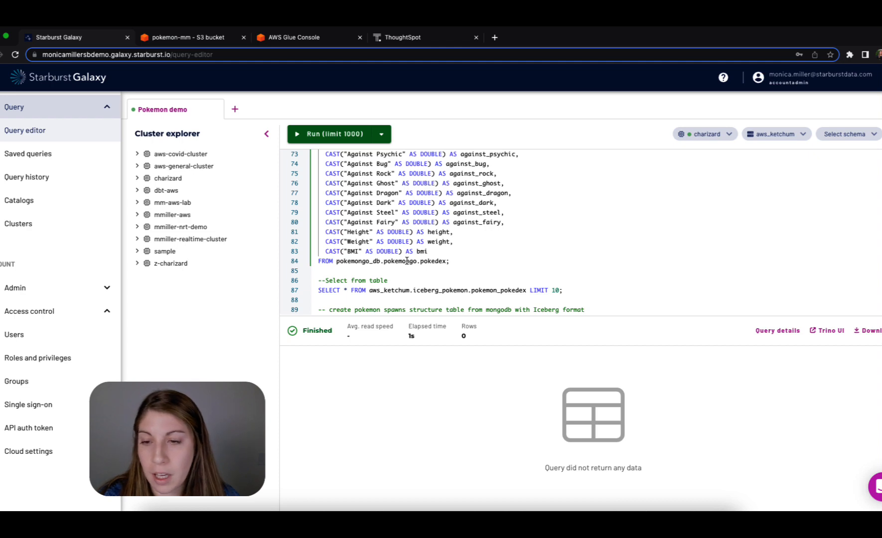
scroll(408, 261, "up", 15)
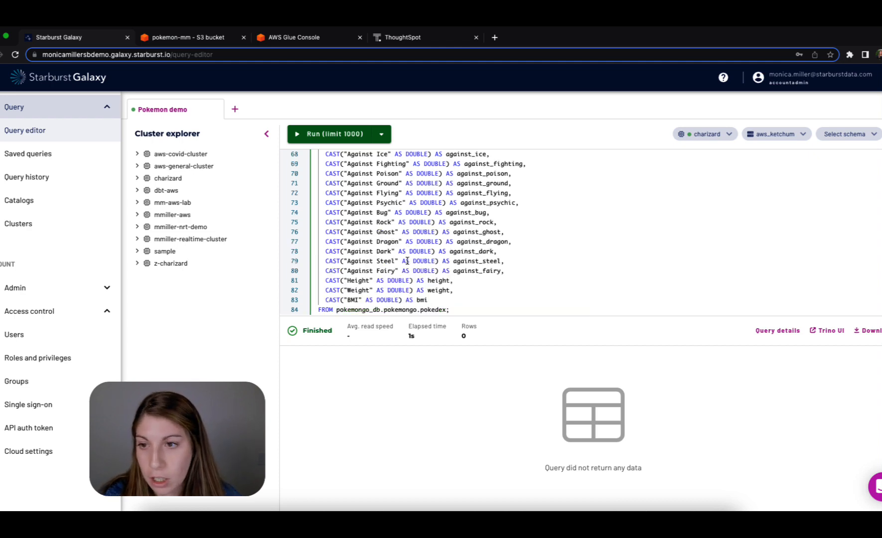
left_click(331, 226)
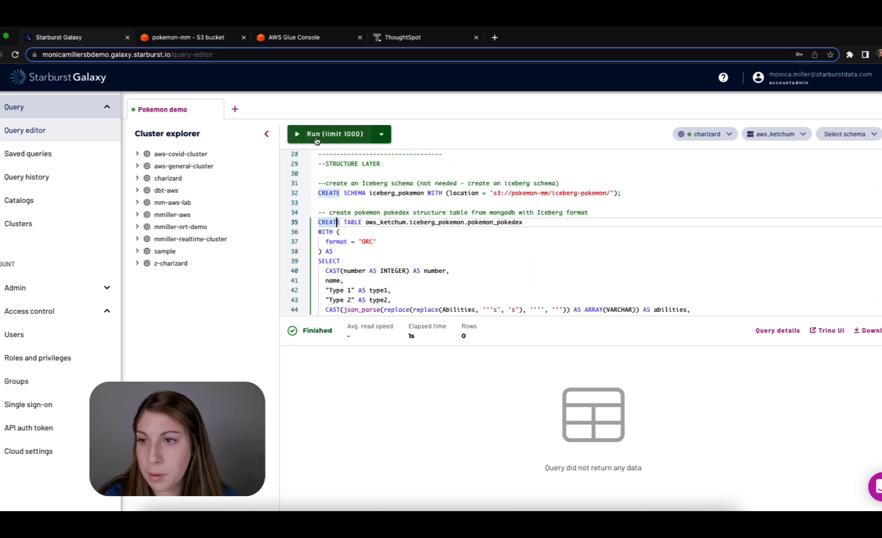
key("super+Return")
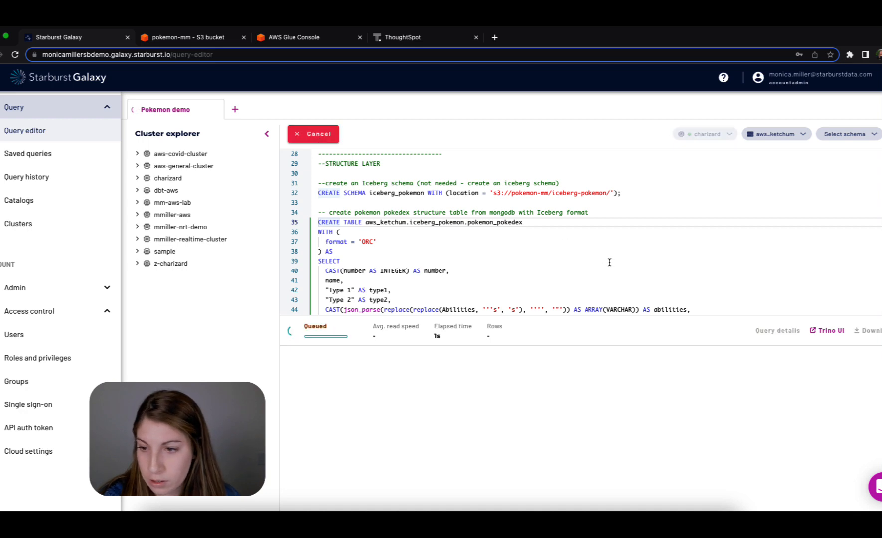
- Query the first 10 rows of aws_ketchum.iceberg_pokemon.pokemon_pokedex and look through the result columns
scroll(609, 262, "down", 6)
scroll(609, 262, "down", 10)
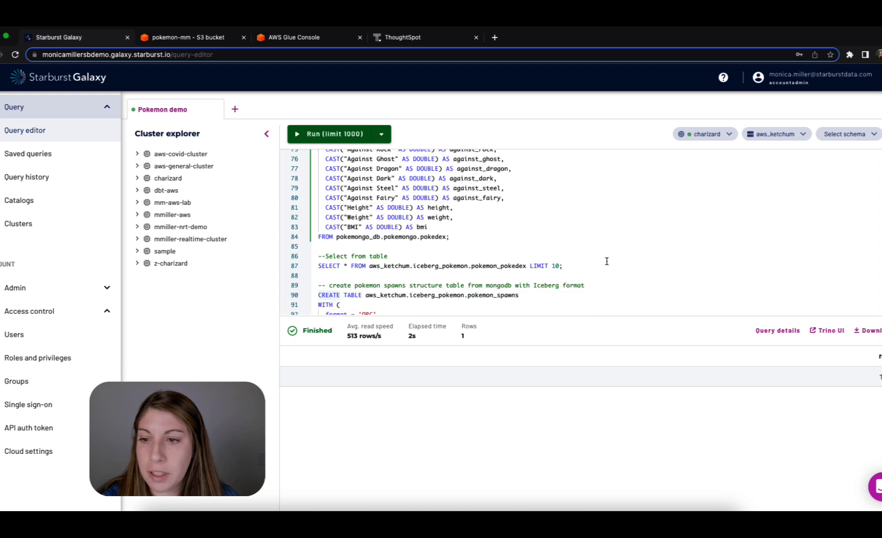
left_click(449, 265)
key("super+Return")
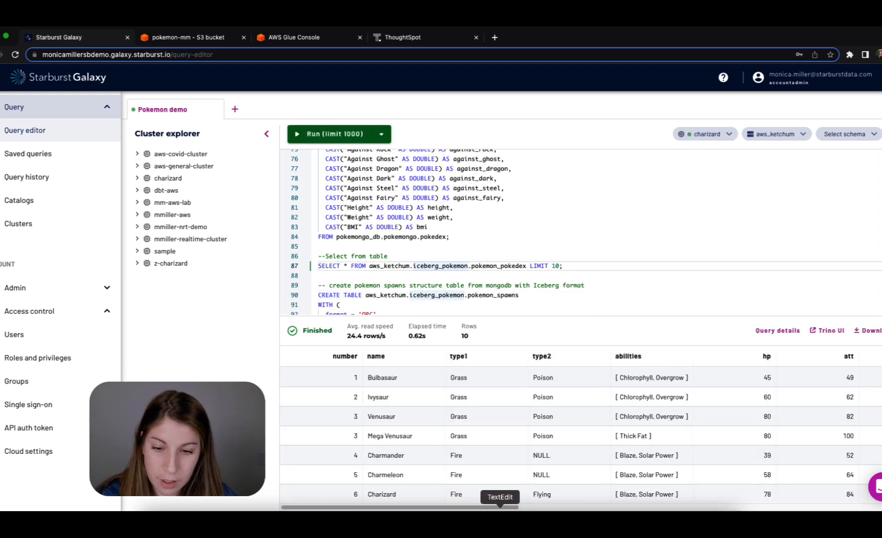
left_click_drag(510, 508, 547, 501)
- Run the structure-layer statement creating iceberg_pokemon.pokemon_spawns in ORC format with cast columns from the Hive spawns table
scroll(593, 233, "down", 3)
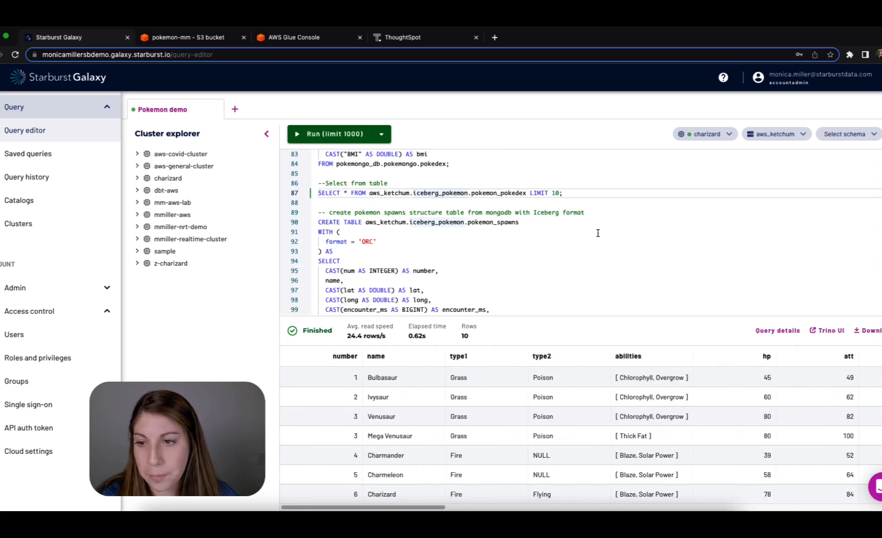
scroll(595, 233, "down", 1)
left_click(584, 233)
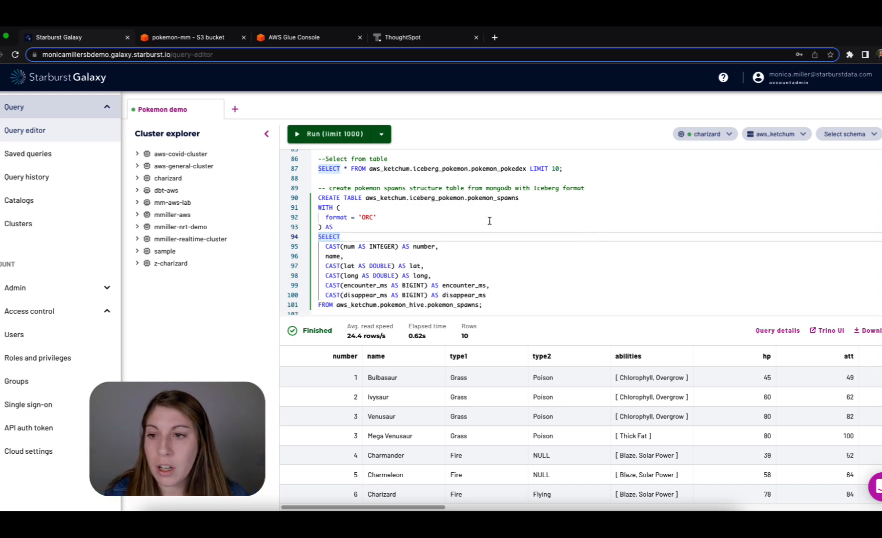
left_click(513, 253)
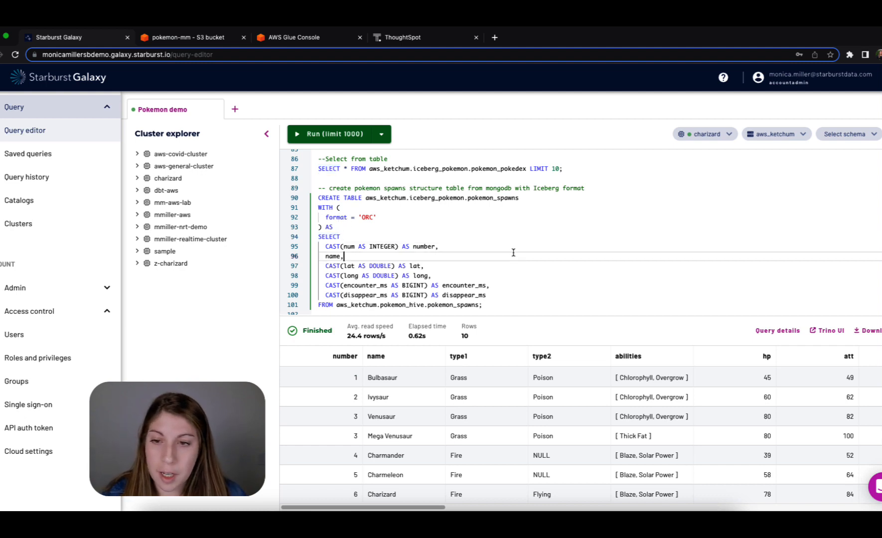
left_click(355, 198)
left_click(346, 137)
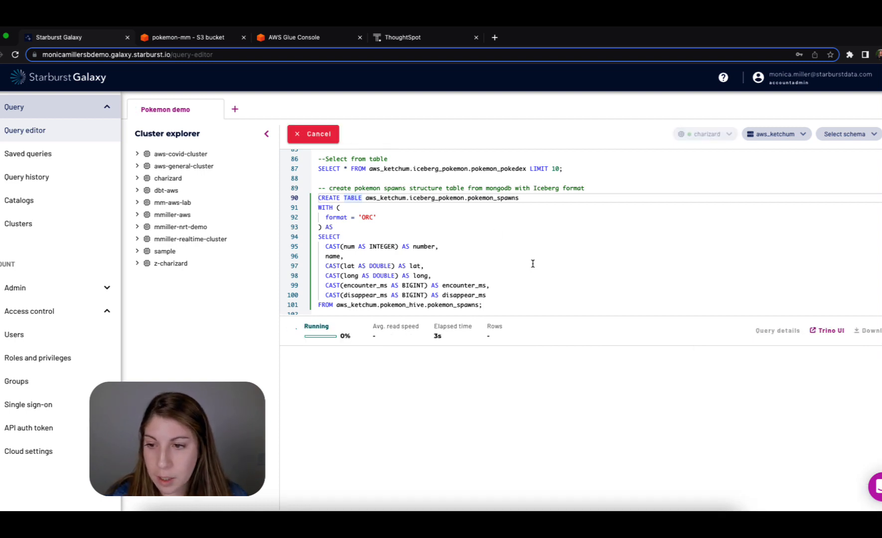
- Query the first 10 rows of the structure table aws_ketchum.iceberg_pokemon.pokemon_spawns
scroll(533, 264, "down", 2)
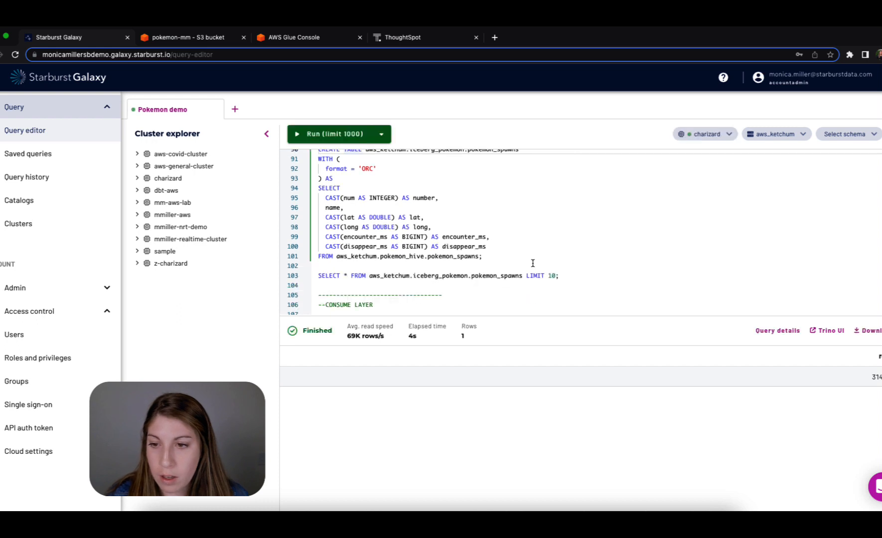
left_click(475, 269)
left_click(476, 274)
key("super+Return")
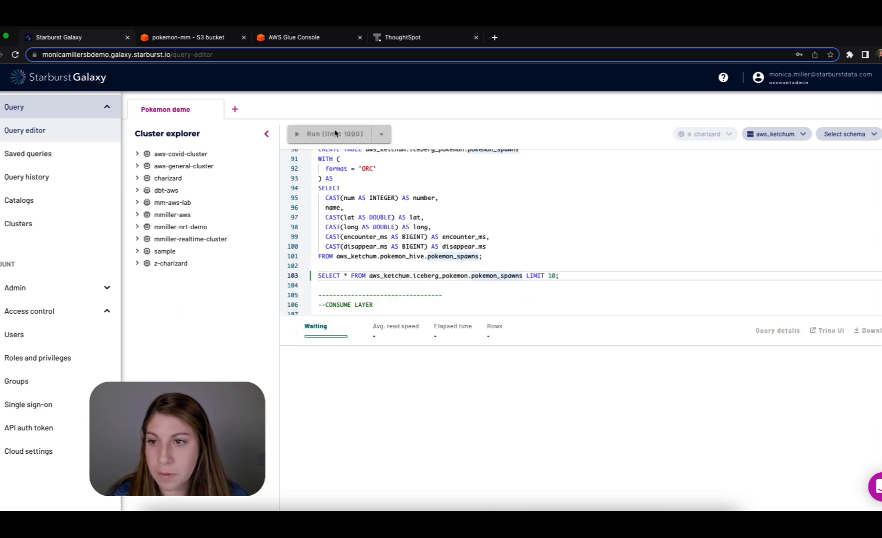
- Run the consume-layer statement creating pokemon_spawns_by_type by joining the pokedex and spawns tables with the mega evolution, latitude and longitude filters
scroll(626, 309, "down", 1)
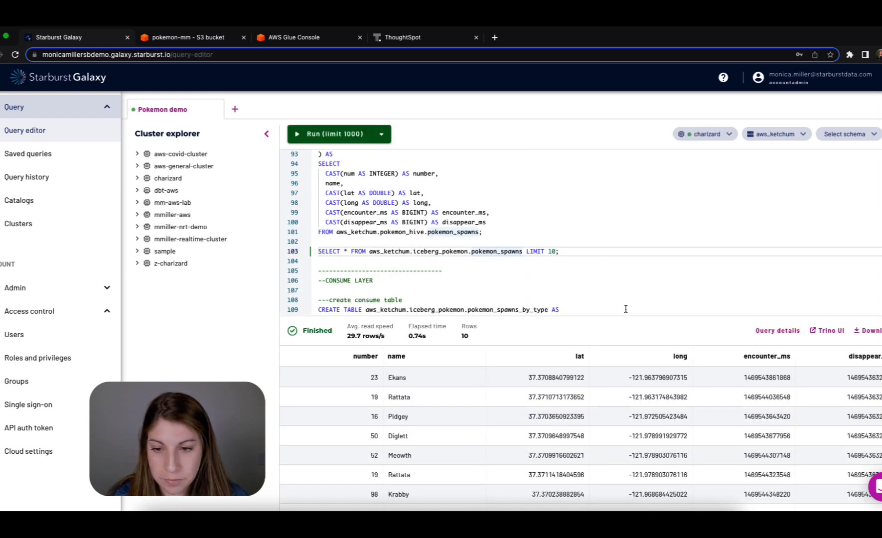
scroll(613, 279, "down", 5)
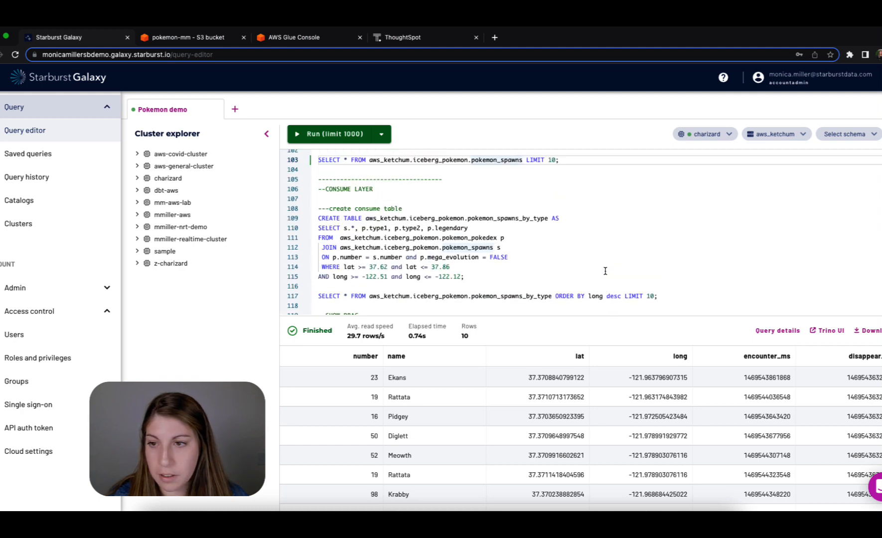
left_click(572, 238)
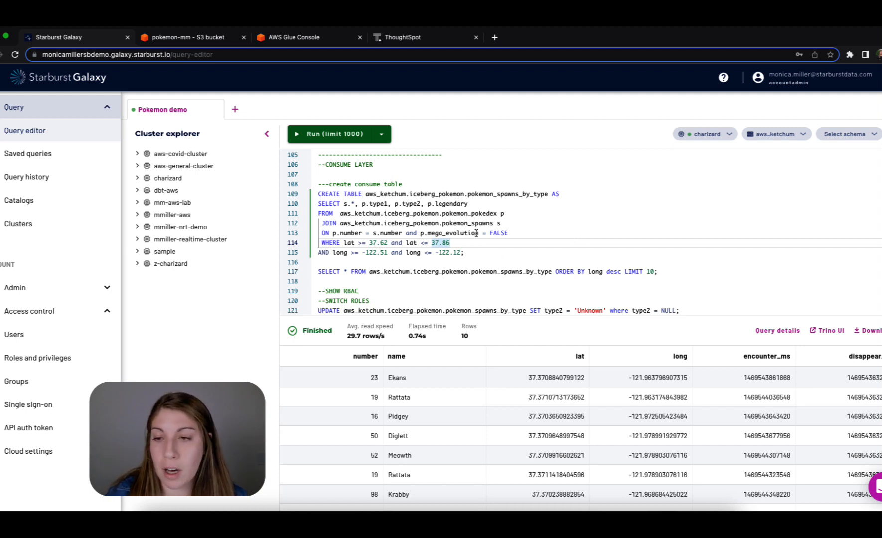
left_click(494, 248)
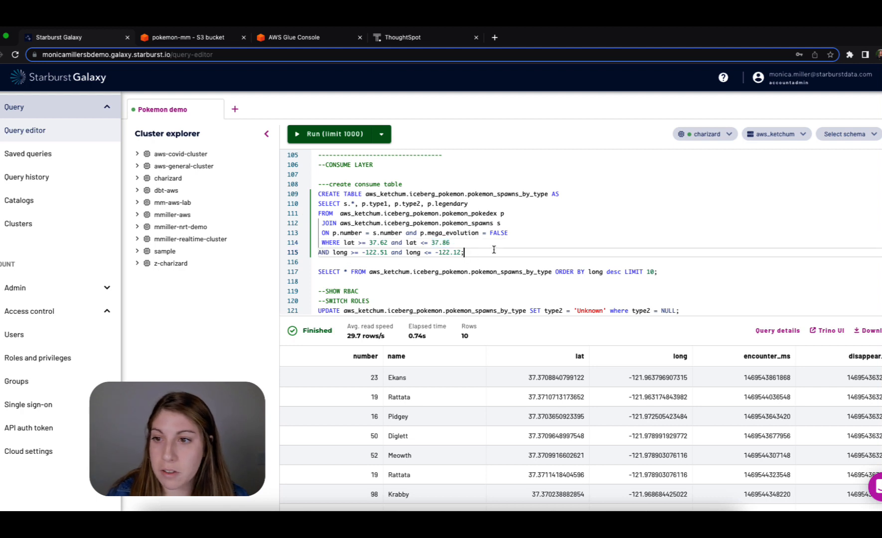
left_click(319, 194)
key("super+Return")
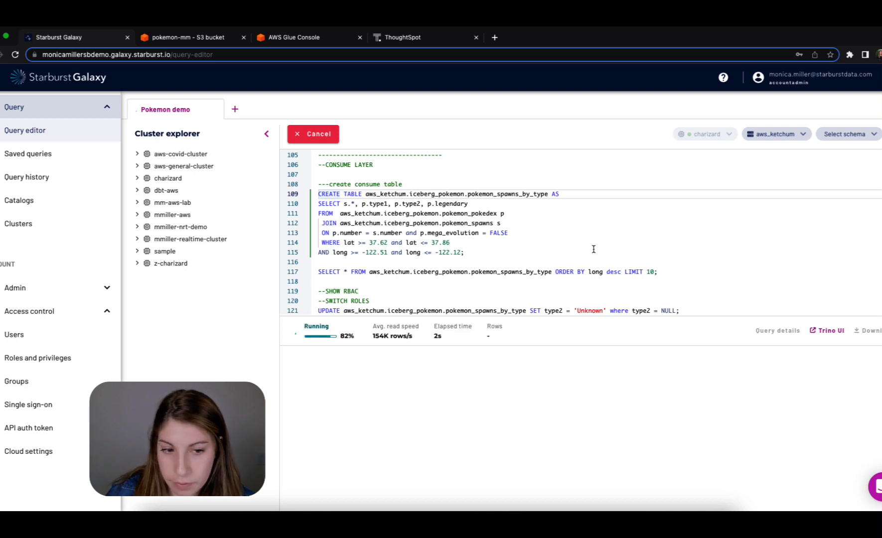
- Query 10 rows of pokemon_spawns_by_type ordered by long descending and enlarge the results area to view them all
left_click(605, 274)
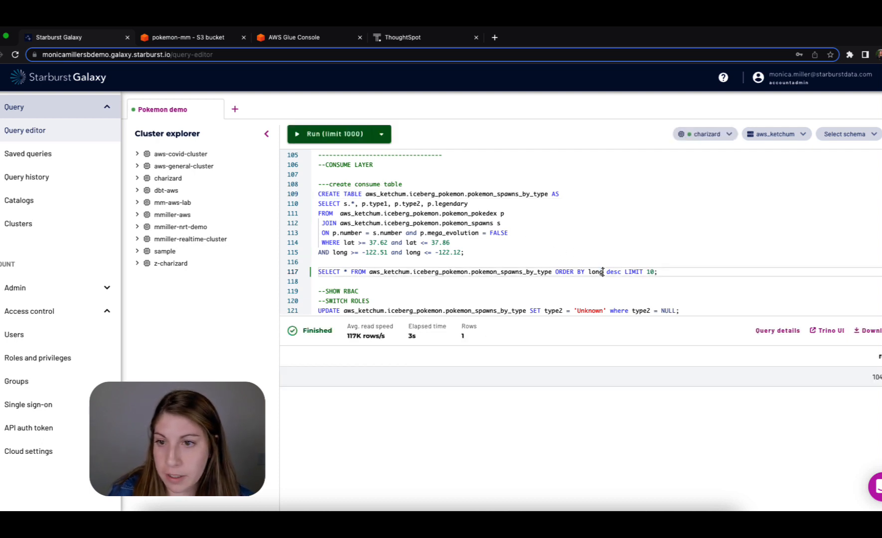
left_click(347, 139)
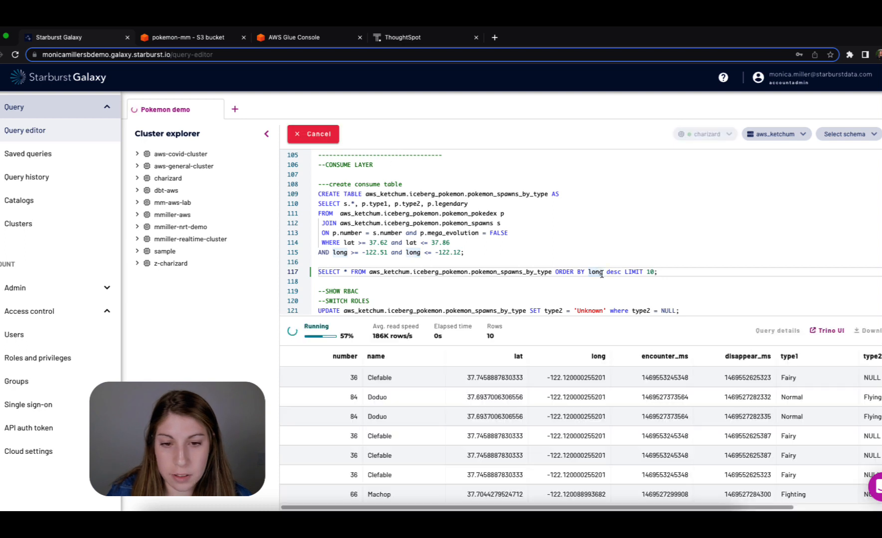
left_click_drag(663, 315, 654, 236)
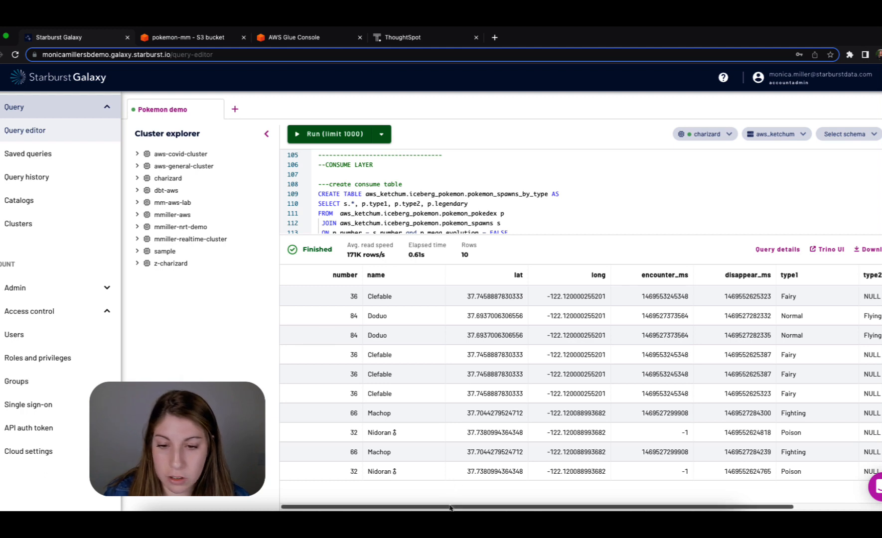
- Run the update setting type2 to 'Unknown' where type2 = NULL in pokemon_spawns_by_type, and query 10 rows ordered by long descending
left_click_drag(539, 509, 643, 509)
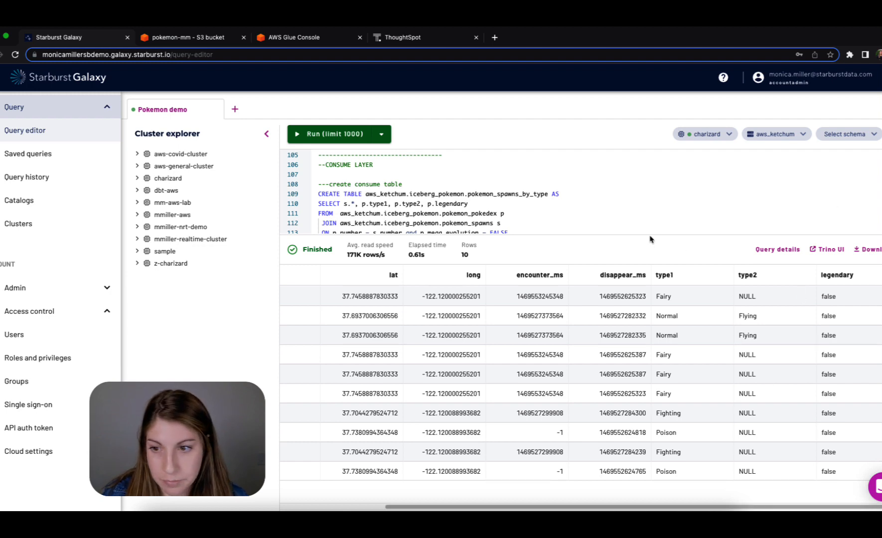
left_click_drag(656, 233, 650, 351)
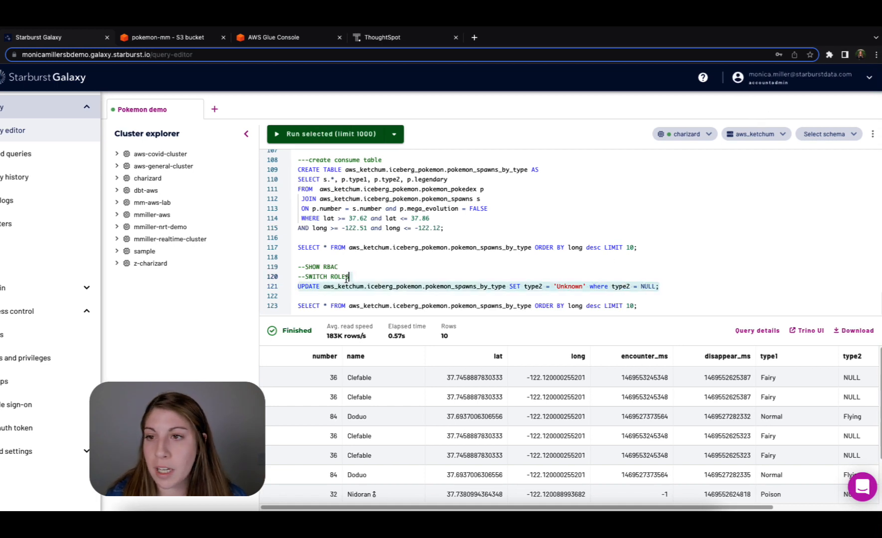
left_click(344, 135)
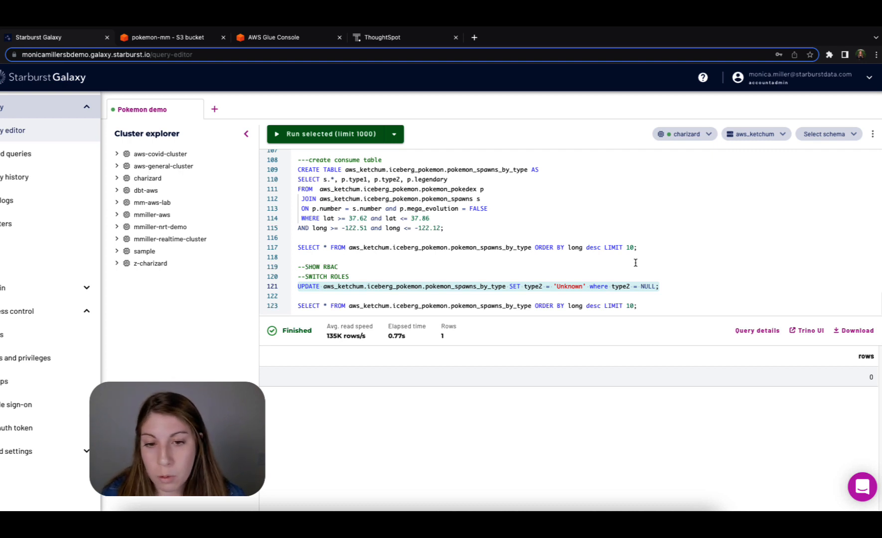
left_click_drag(637, 306, 298, 307)
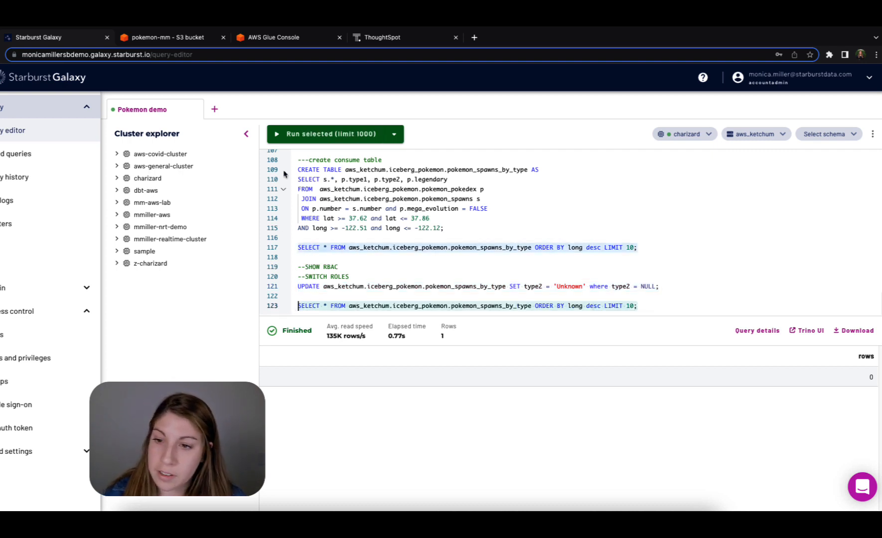
left_click(337, 134)
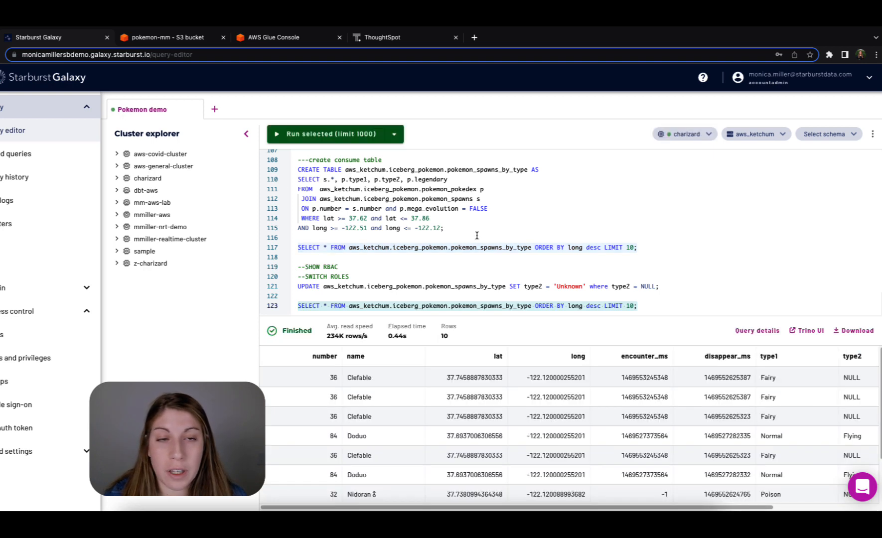
- Switch the active role from accountadmin to consume_layer_access
left_click(767, 82)
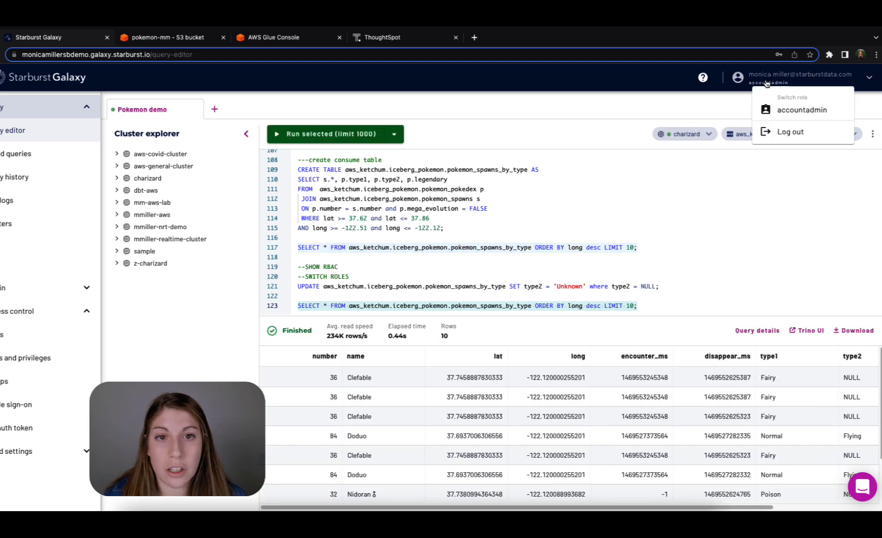
left_click(781, 107)
left_click(718, 120)
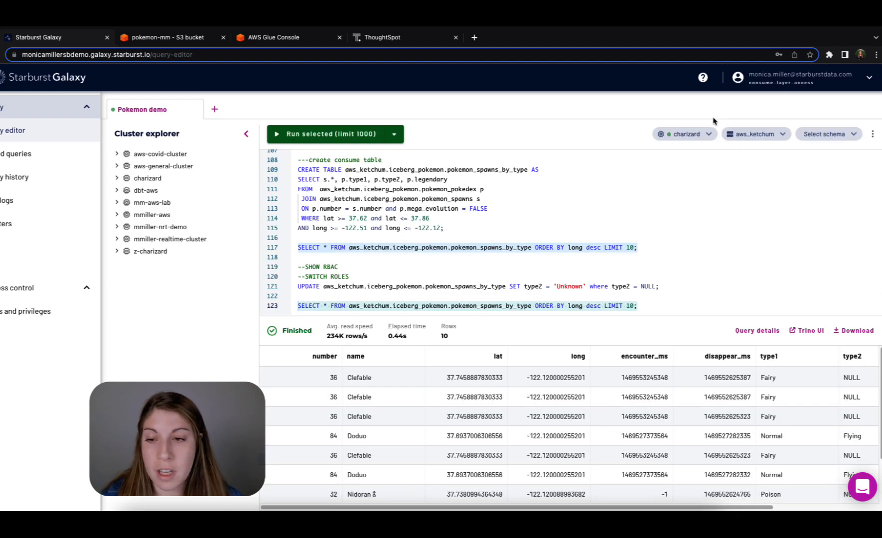
- Query 10 rows of pokemon_spawns_by_type as consume_layer_access and try to run the type2 update statement with that role
left_click_drag(646, 306, 297, 305)
left_click(344, 134)
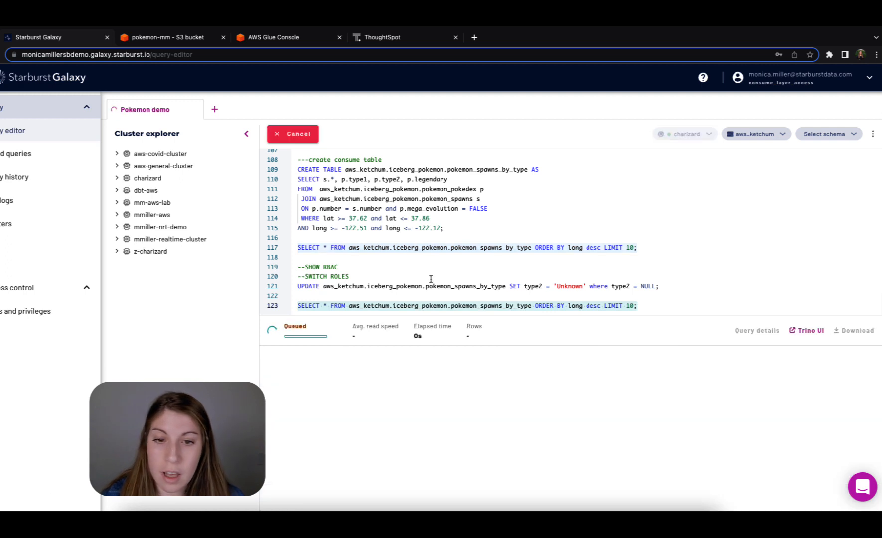
left_click_drag(680, 287, 276, 287)
left_click(344, 134)
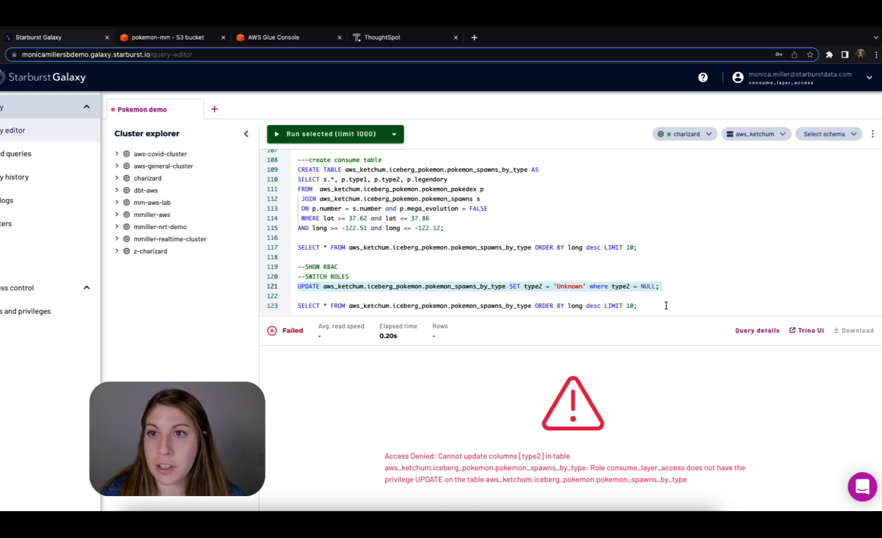
- Switch to ThoughtSpot, reload the Pokemon liveboard and examine the Pokemon Prevalence by Name chart
left_click(403, 44)
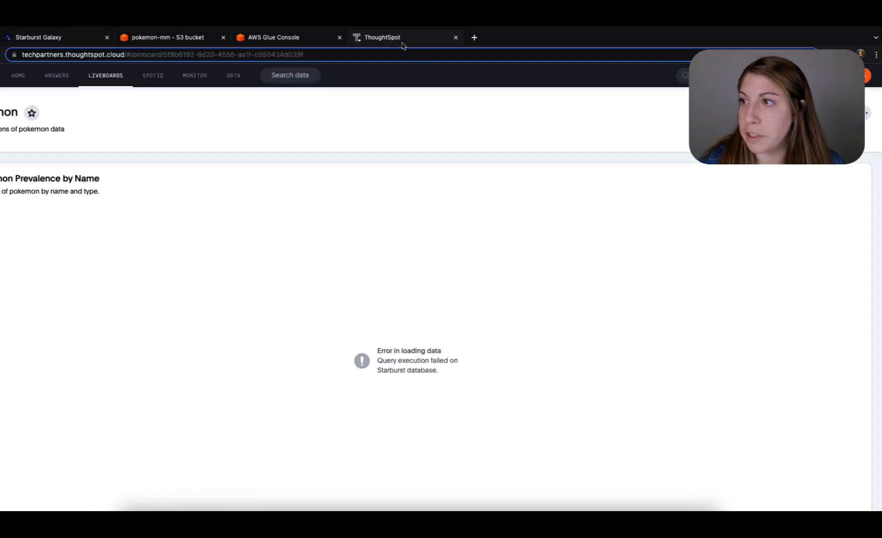
left_click(0, 55)
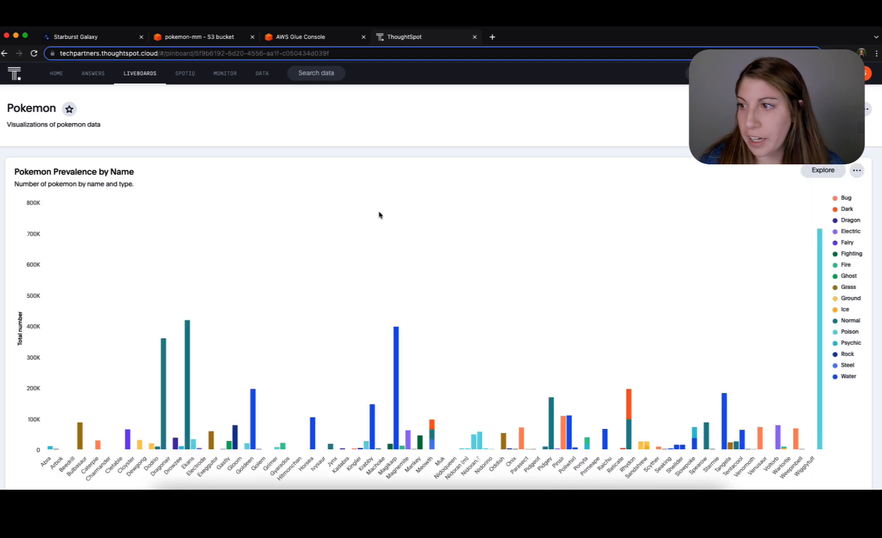
scroll(450, 222, "down", 1)
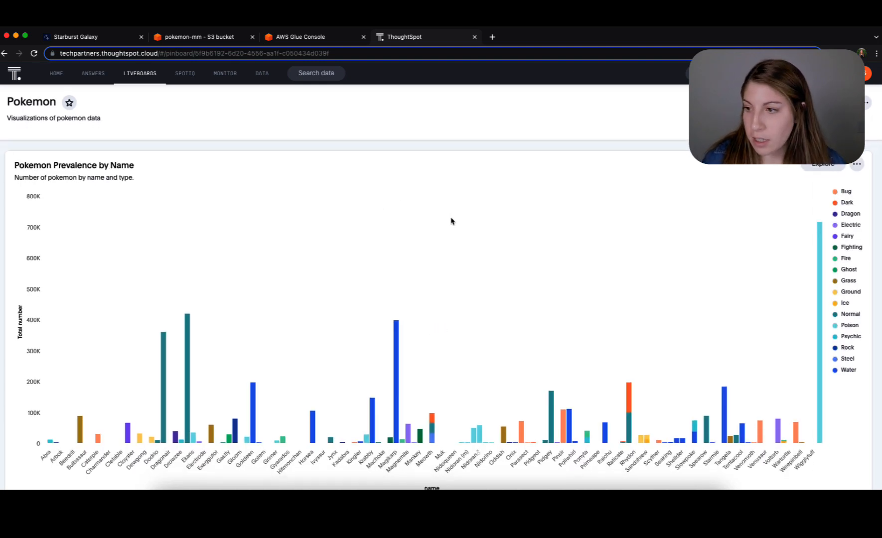
scroll(280, 256, "down", 2)
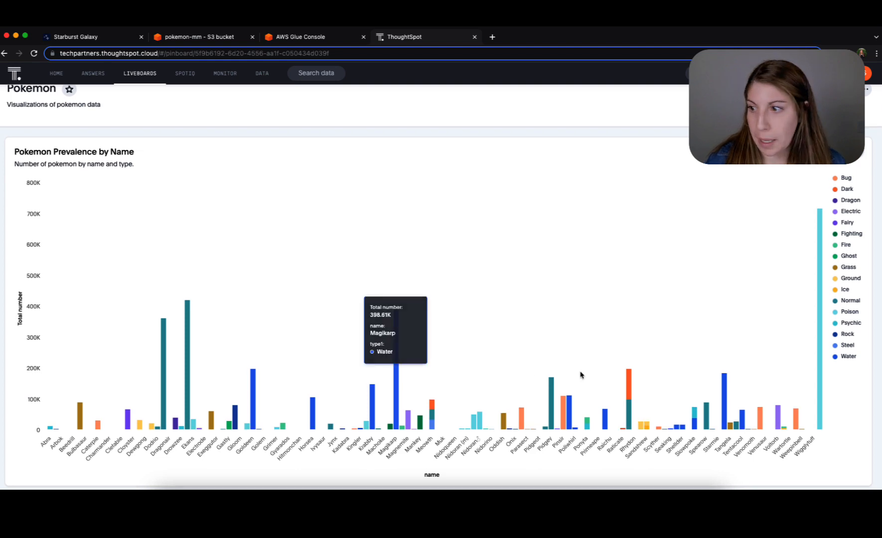
scroll(492, 298, "down", 10)
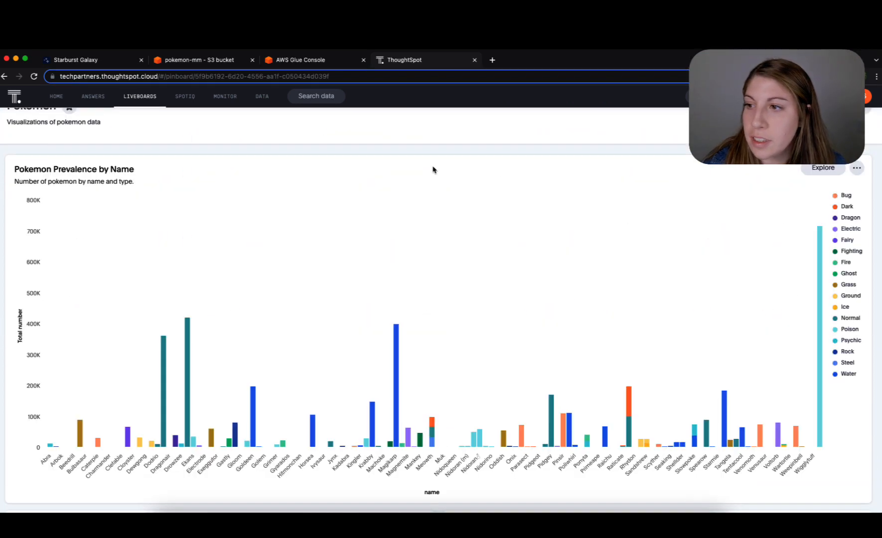
- Examine the liveboard's Pokemon location maps, including the waters north of San Francisco, and the charts of Pokemon by type
scroll(433, 170, "down", 10)
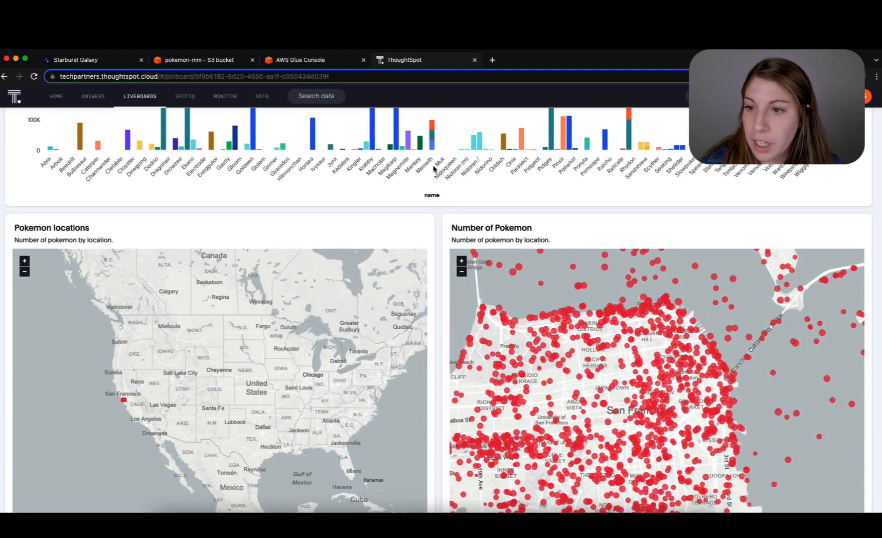
scroll(434, 170, "down", 3)
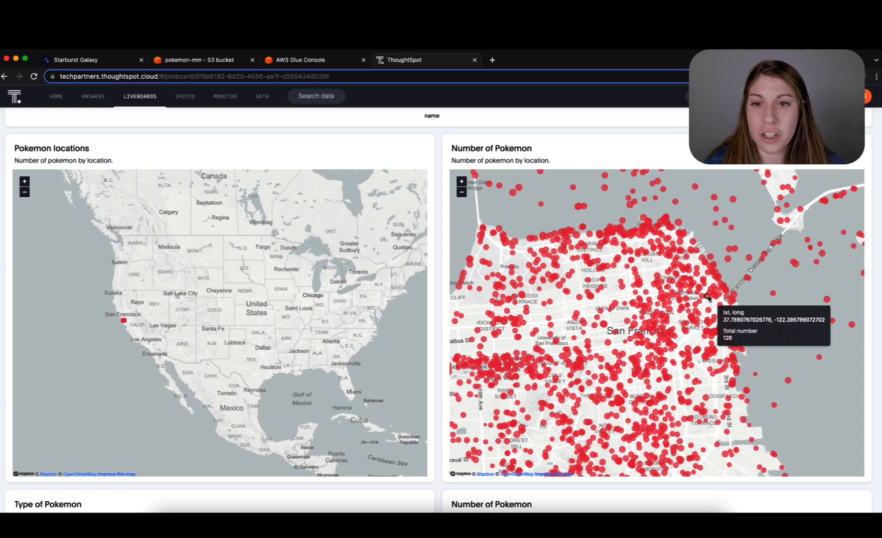
left_click_drag(545, 206, 551, 270)
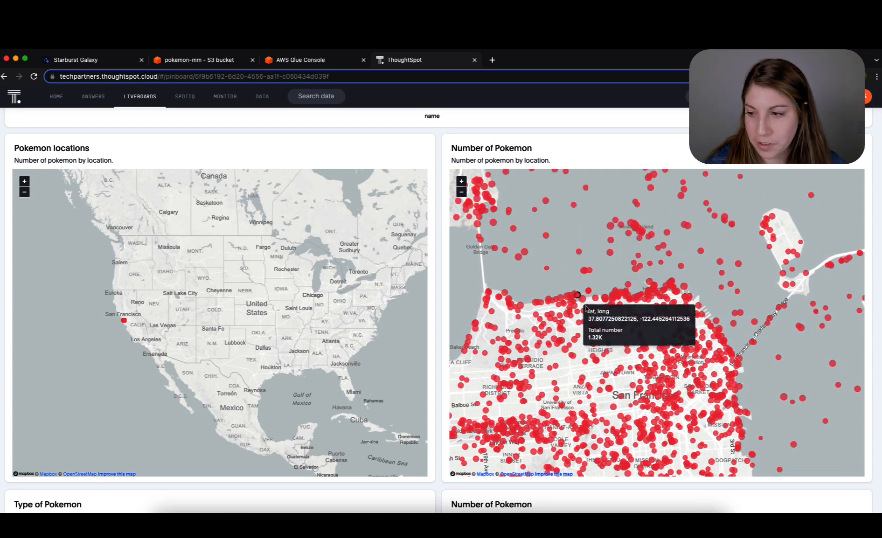
scroll(551, 287, "down", 2)
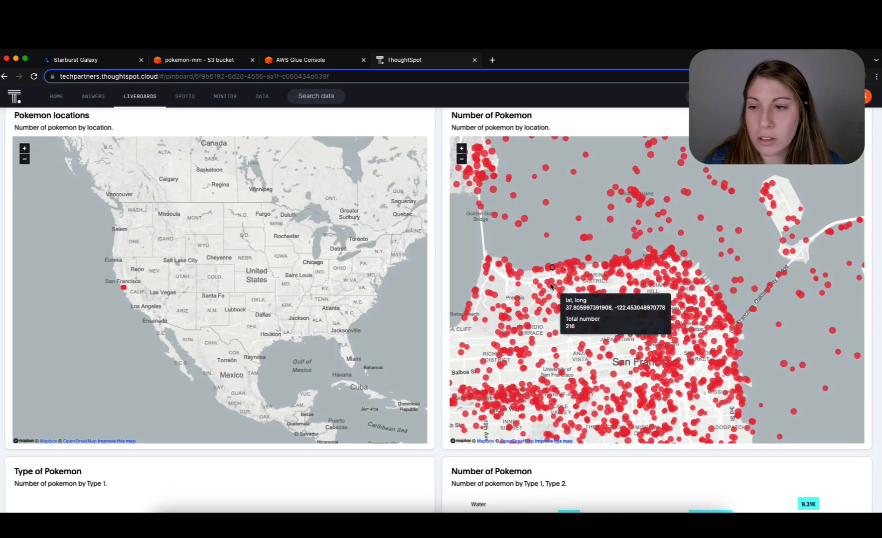
scroll(552, 287, "down", 5)
scroll(552, 284, "down", 1)
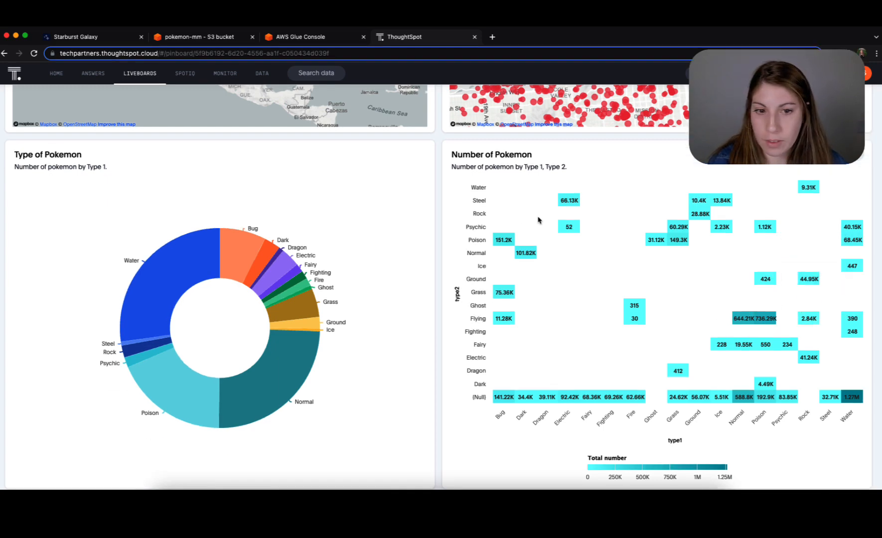
- Switch back to Starburst Galaxy and review today's query history for the ThoughtSpot queries and the update attempt
left_click(100, 40)
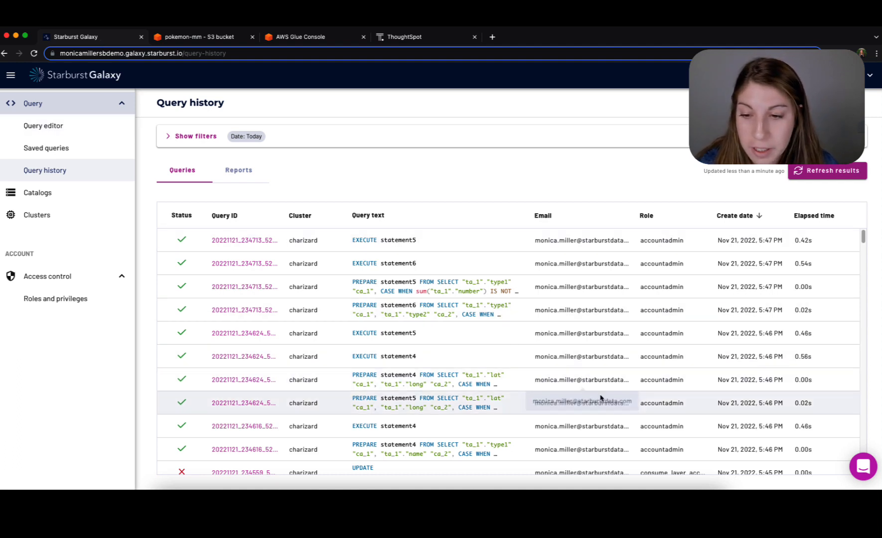
scroll(348, 446, "down", 1)
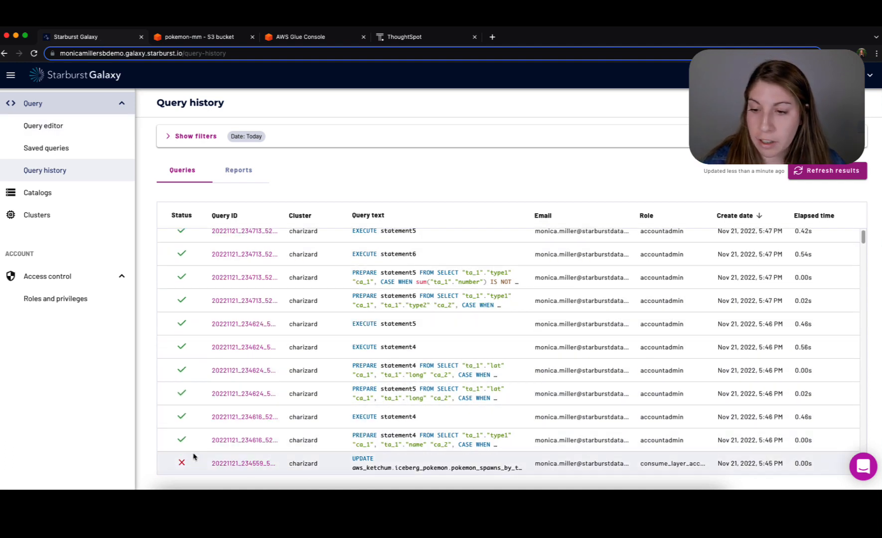
scroll(421, 445, "up", 1)
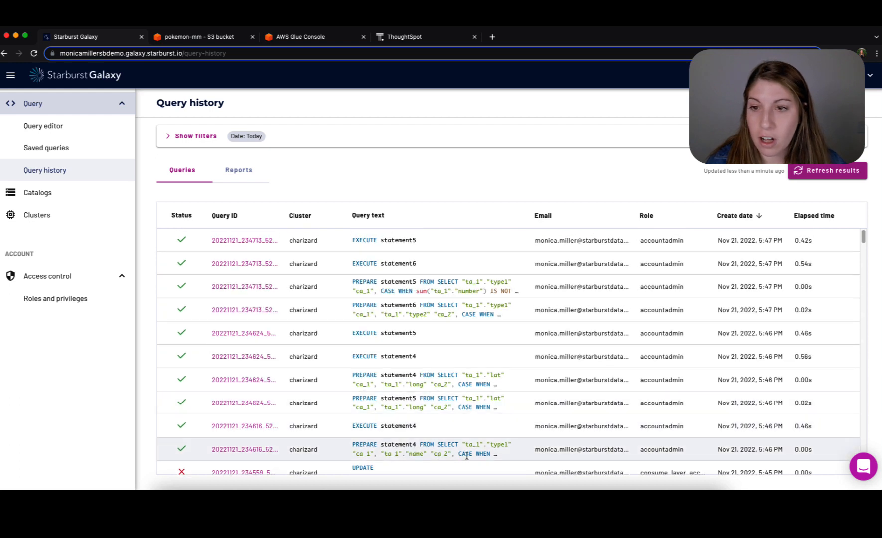